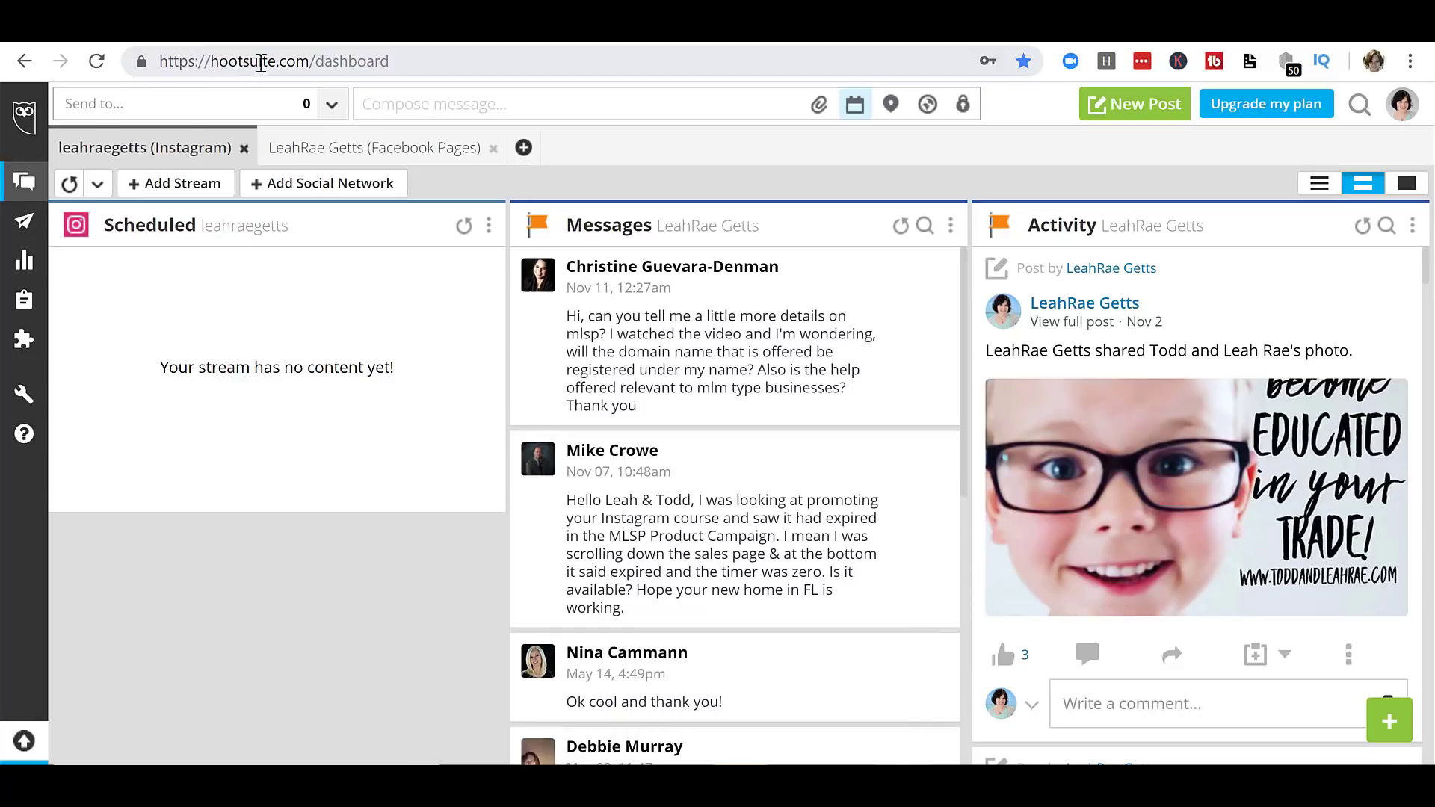
- Select hootsuite.com in the browser's web address
{"action": "left_click_drag", "start_coordinate": [261, 63], "coordinate": [439, 58]}
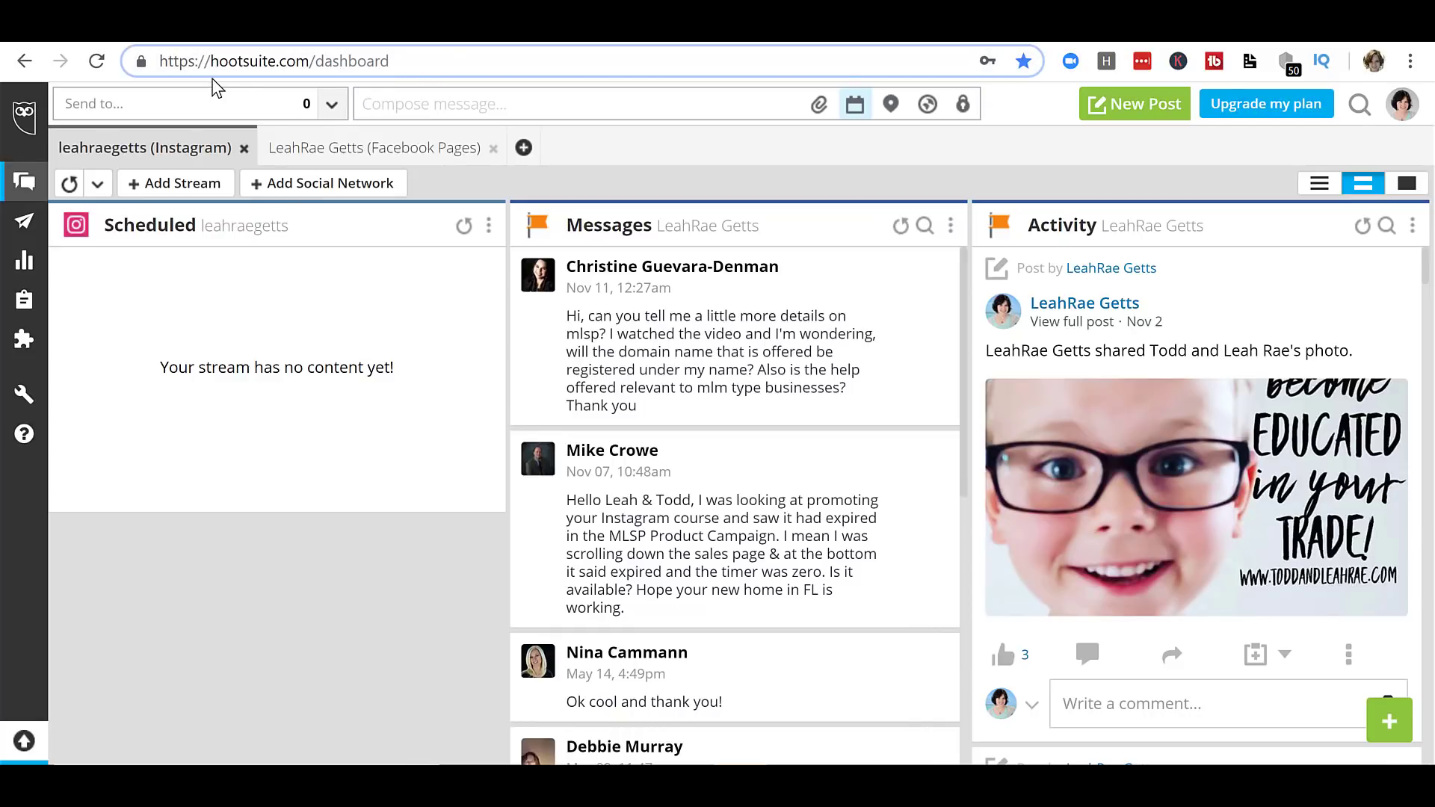
{"action": "left_click_drag", "start_coordinate": [310, 60], "coordinate": [208, 77]}
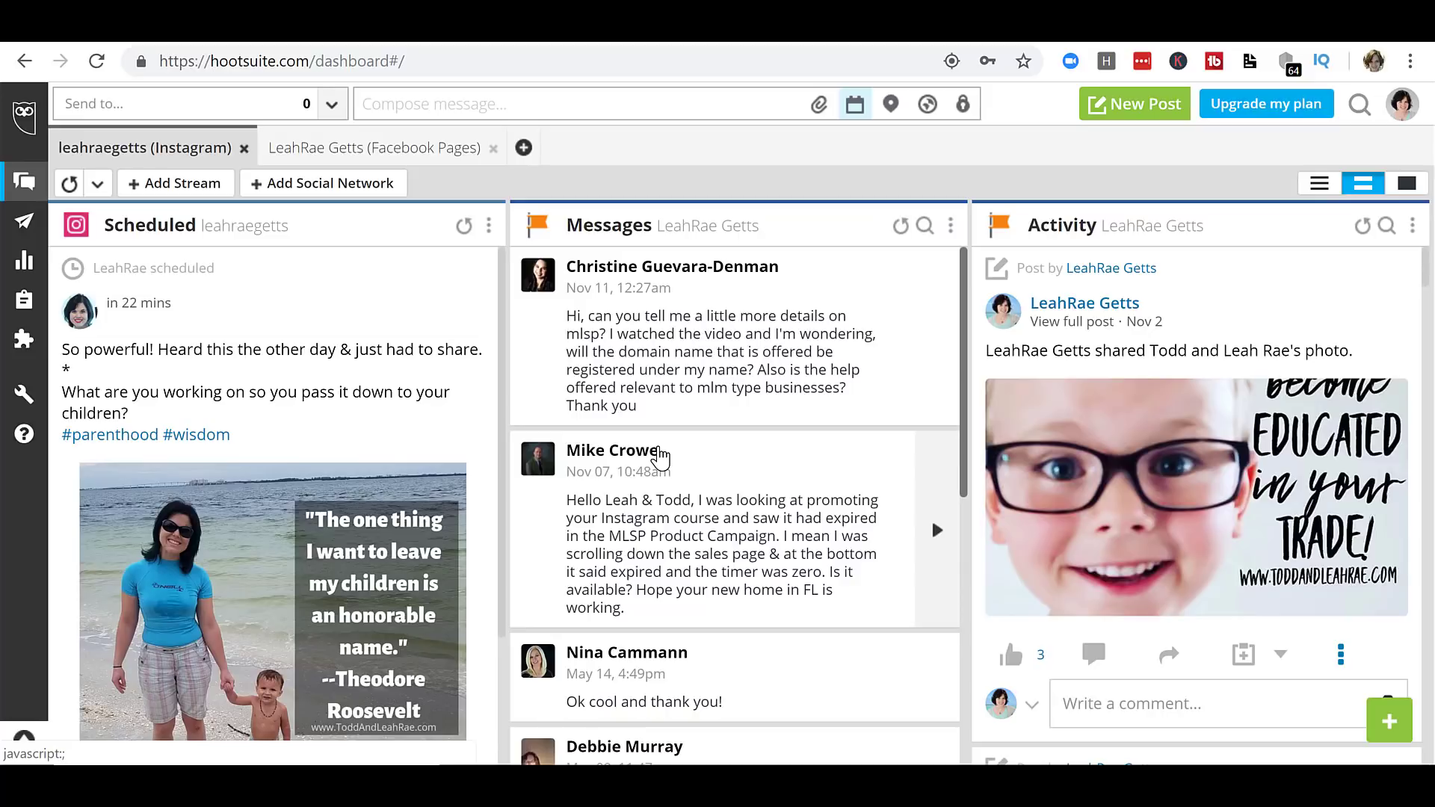
{"action": "double_click", "coordinate": [217, 65]}
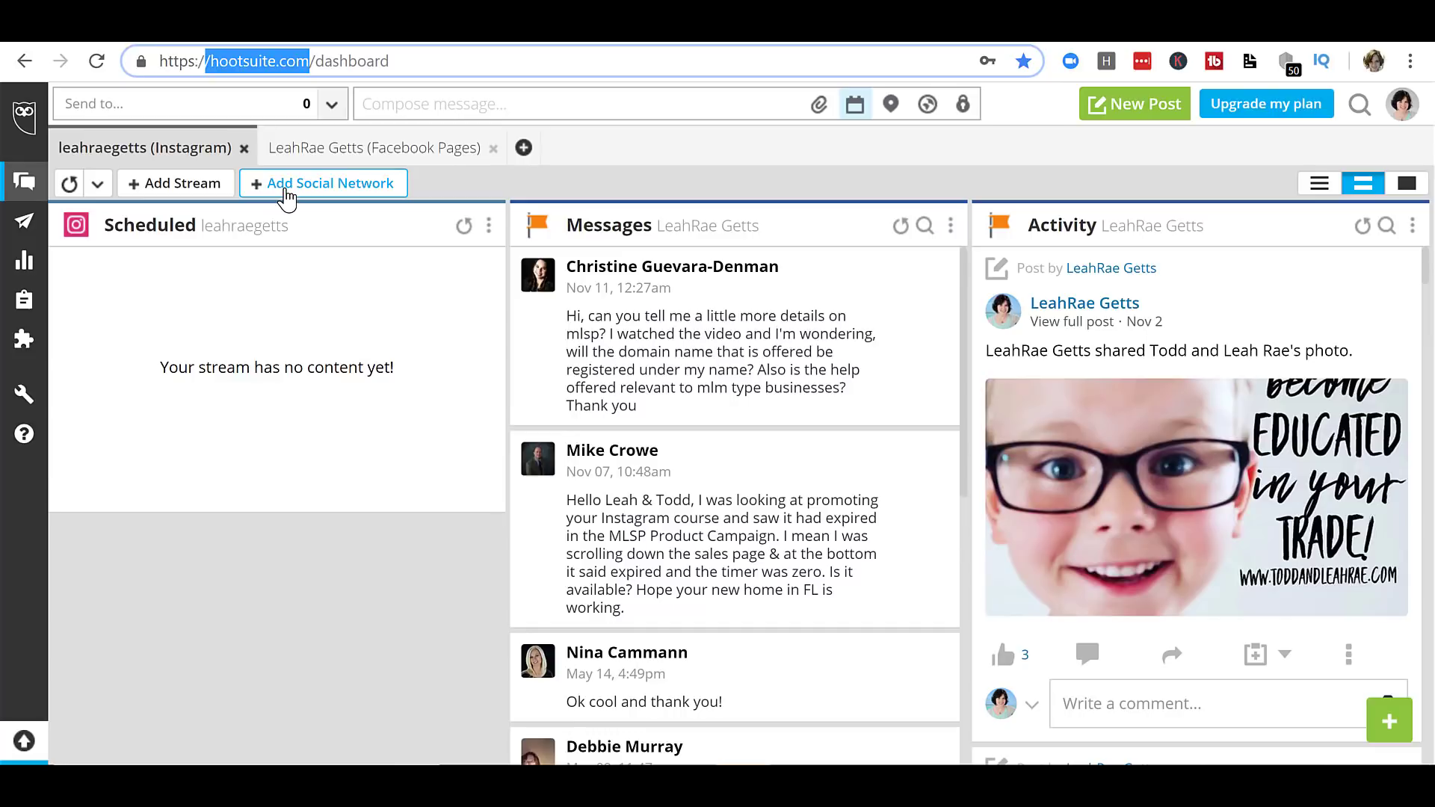
- Browse the social network and Facebook stream options without adding any, then start a new post
{"action": "left_click", "coordinate": [286, 194]}
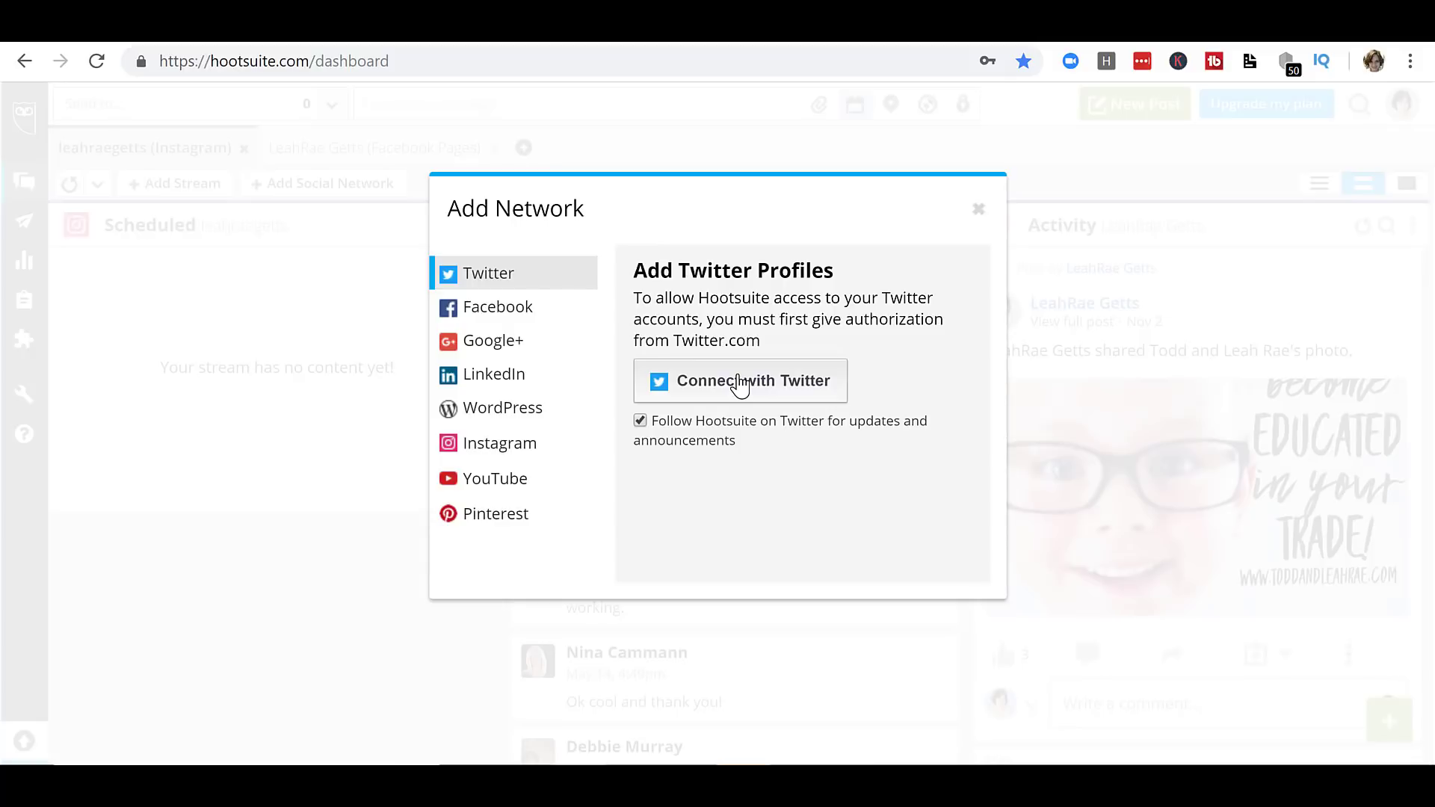
{"action": "left_click", "coordinate": [404, 562]}
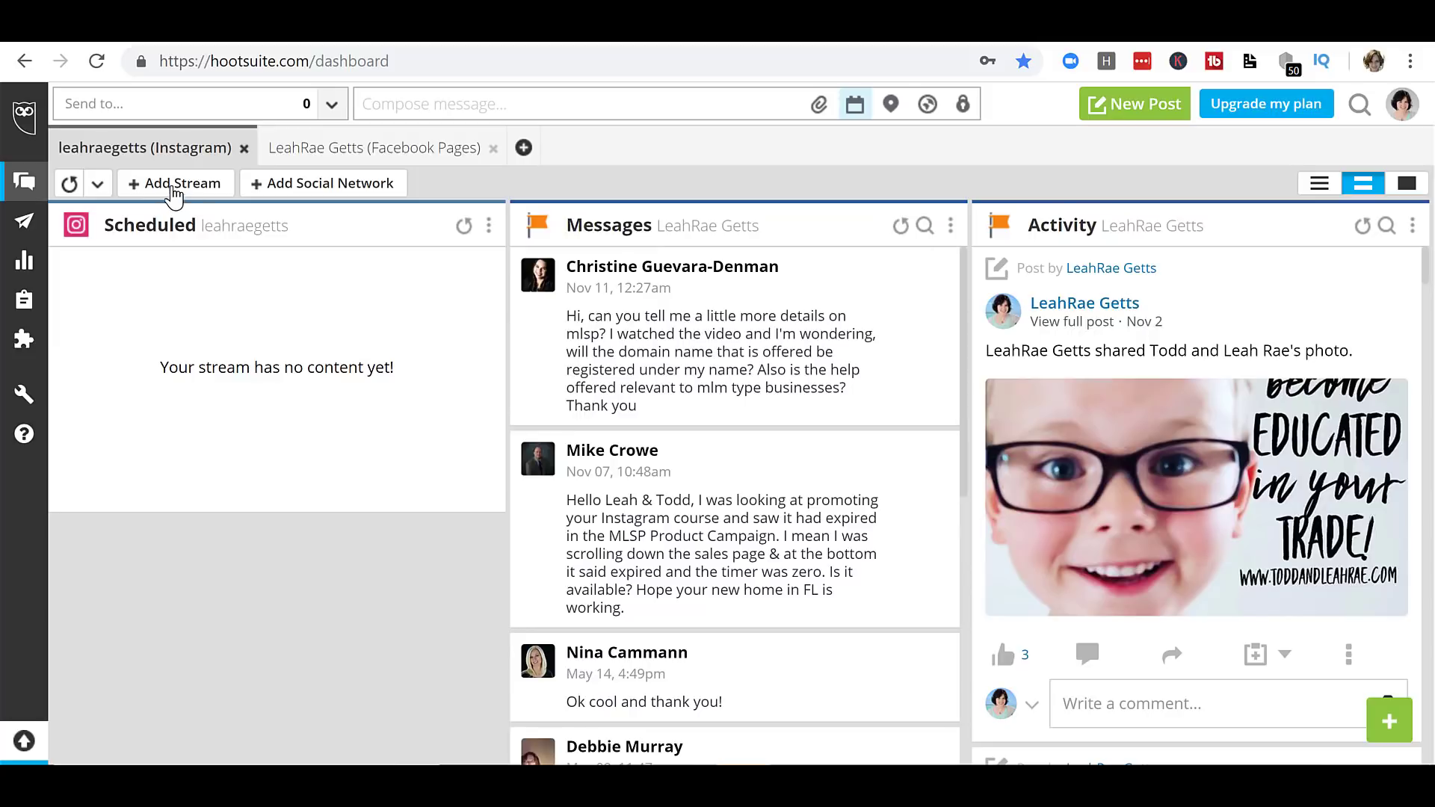
{"action": "left_click", "coordinate": [173, 188]}
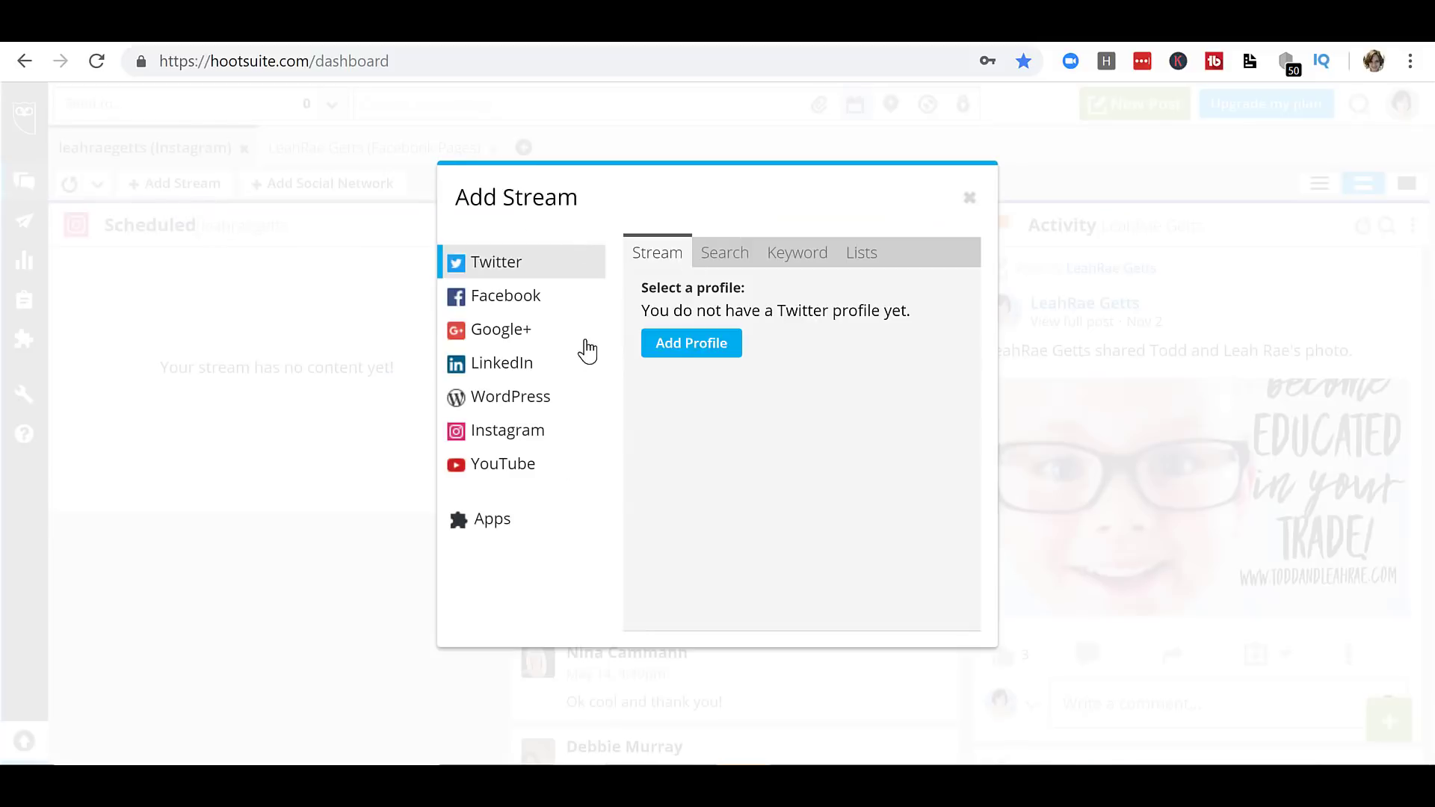
{"action": "left_click", "coordinate": [540, 305]}
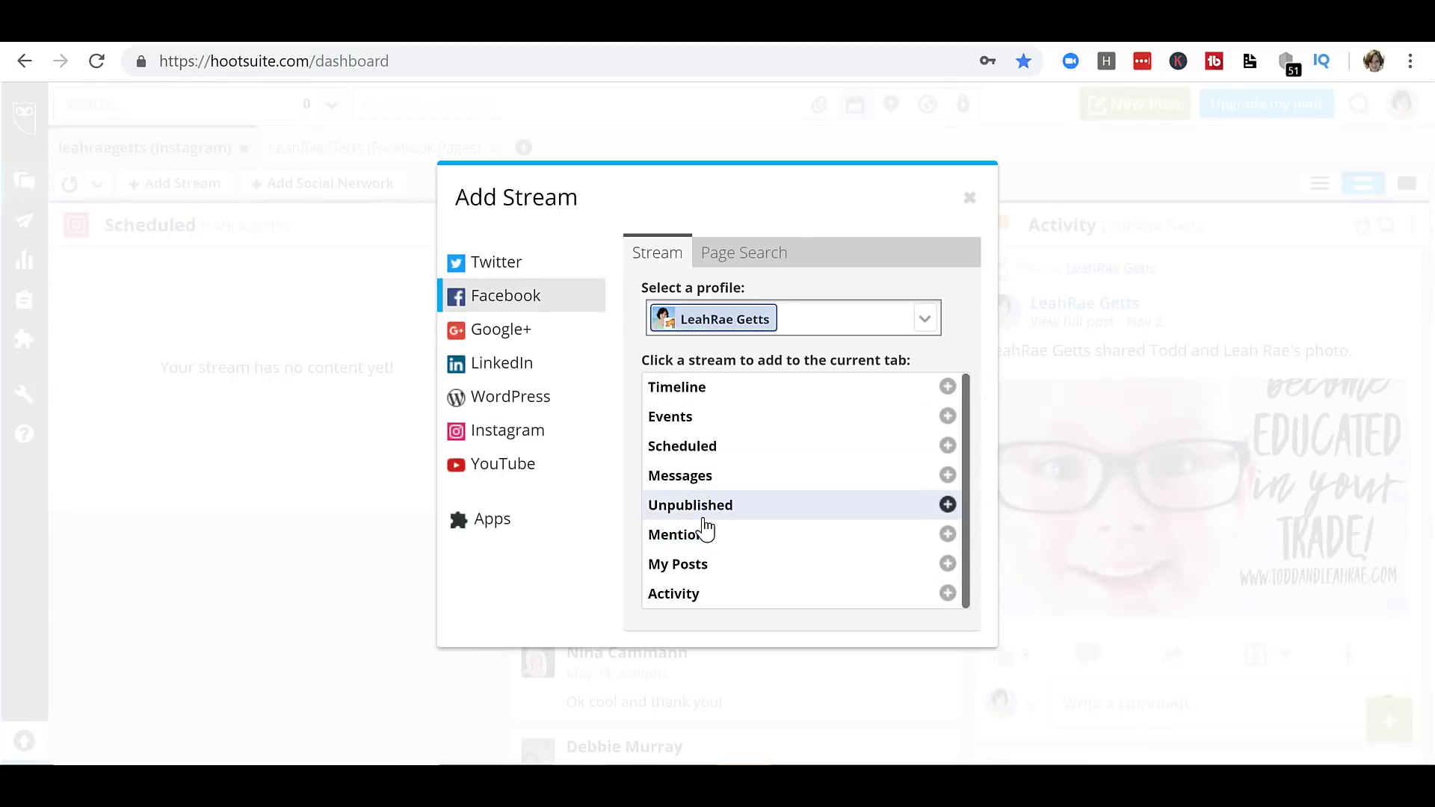
{"action": "left_click", "coordinate": [970, 198]}
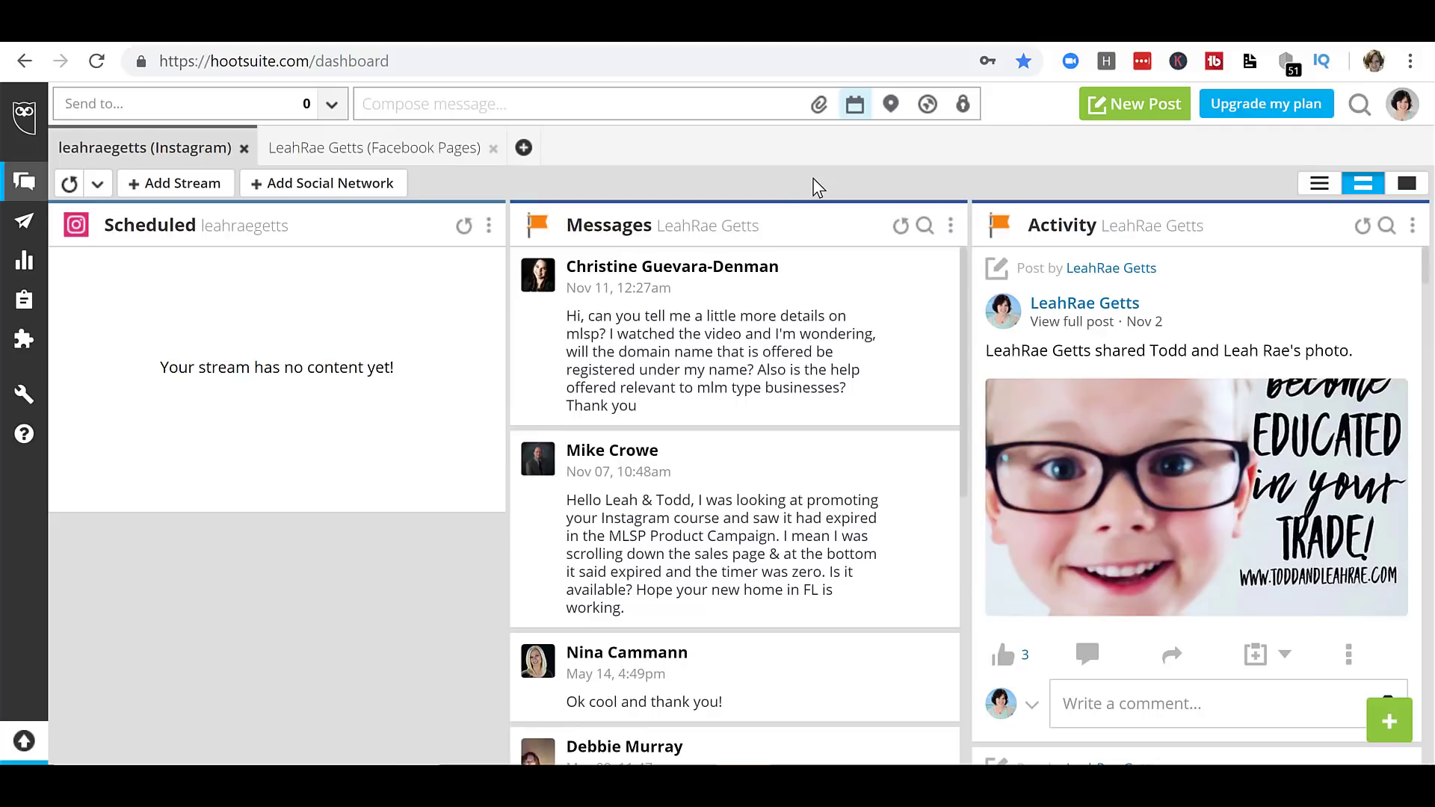
{"action": "left_click", "coordinate": [639, 104]}
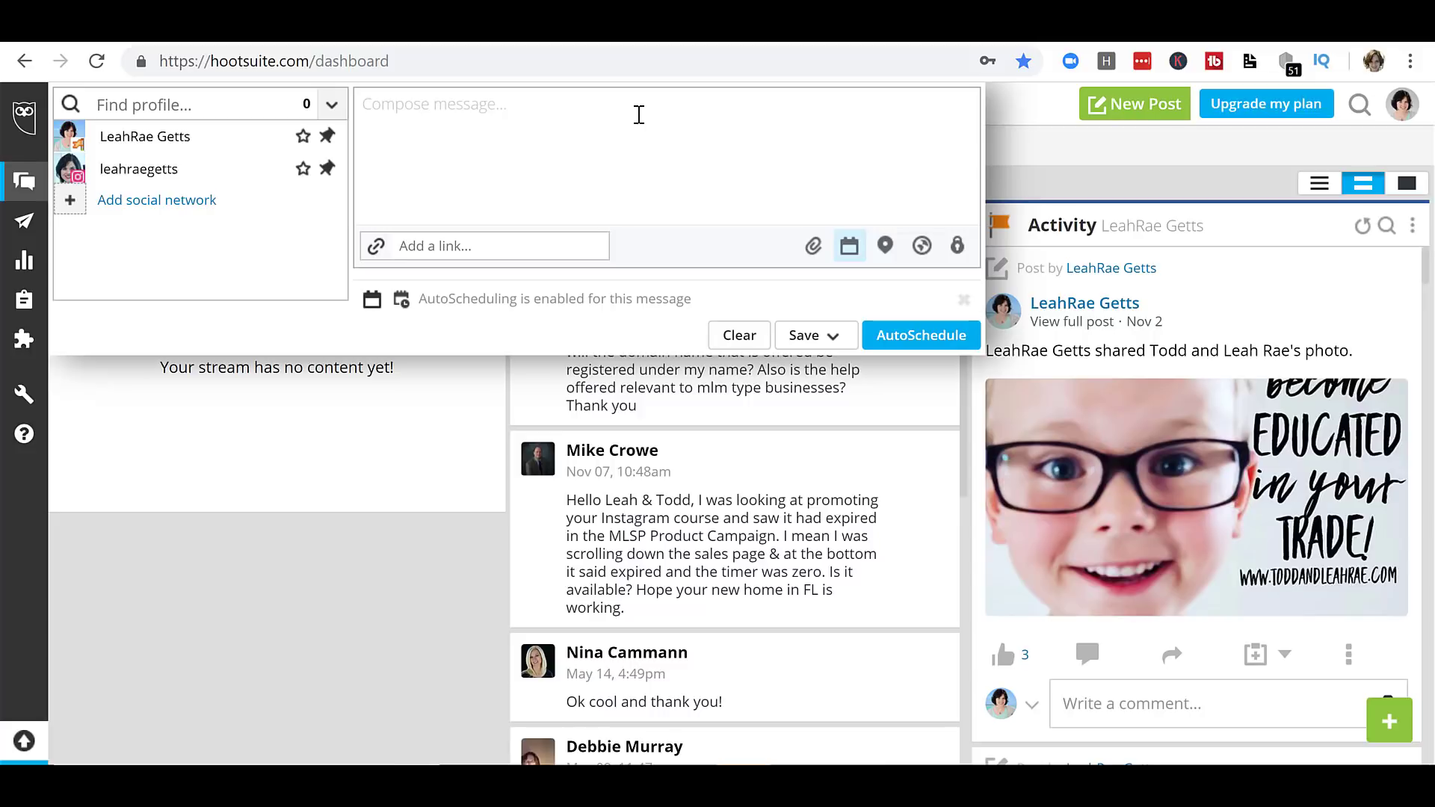
- Drag Untitled design.jpg from the Camera Roll folder into the new post's compose area
{"action": "left_click", "coordinate": [531, 762]}
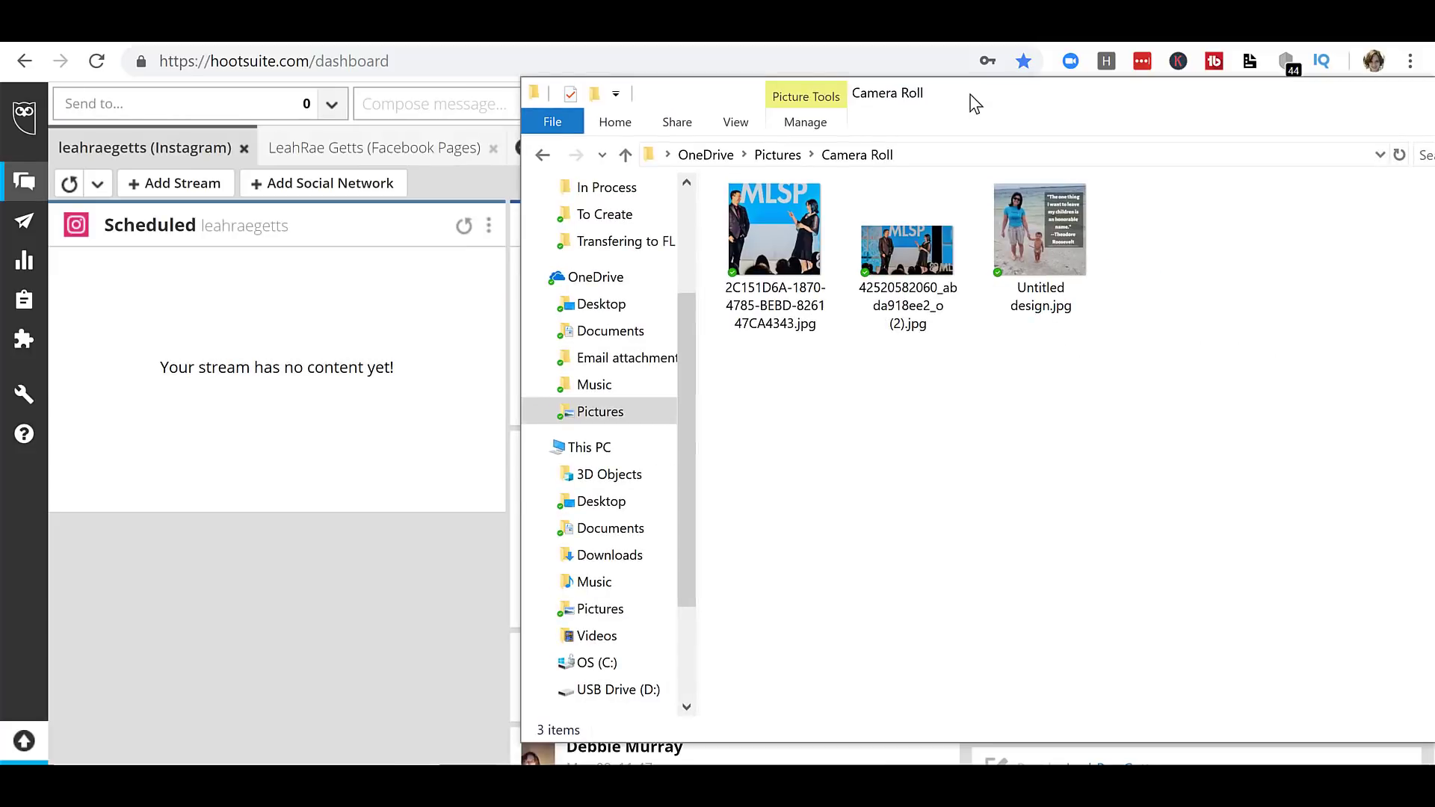
{"action": "left_click_drag", "start_coordinate": [976, 103], "coordinate": [983, 104]}
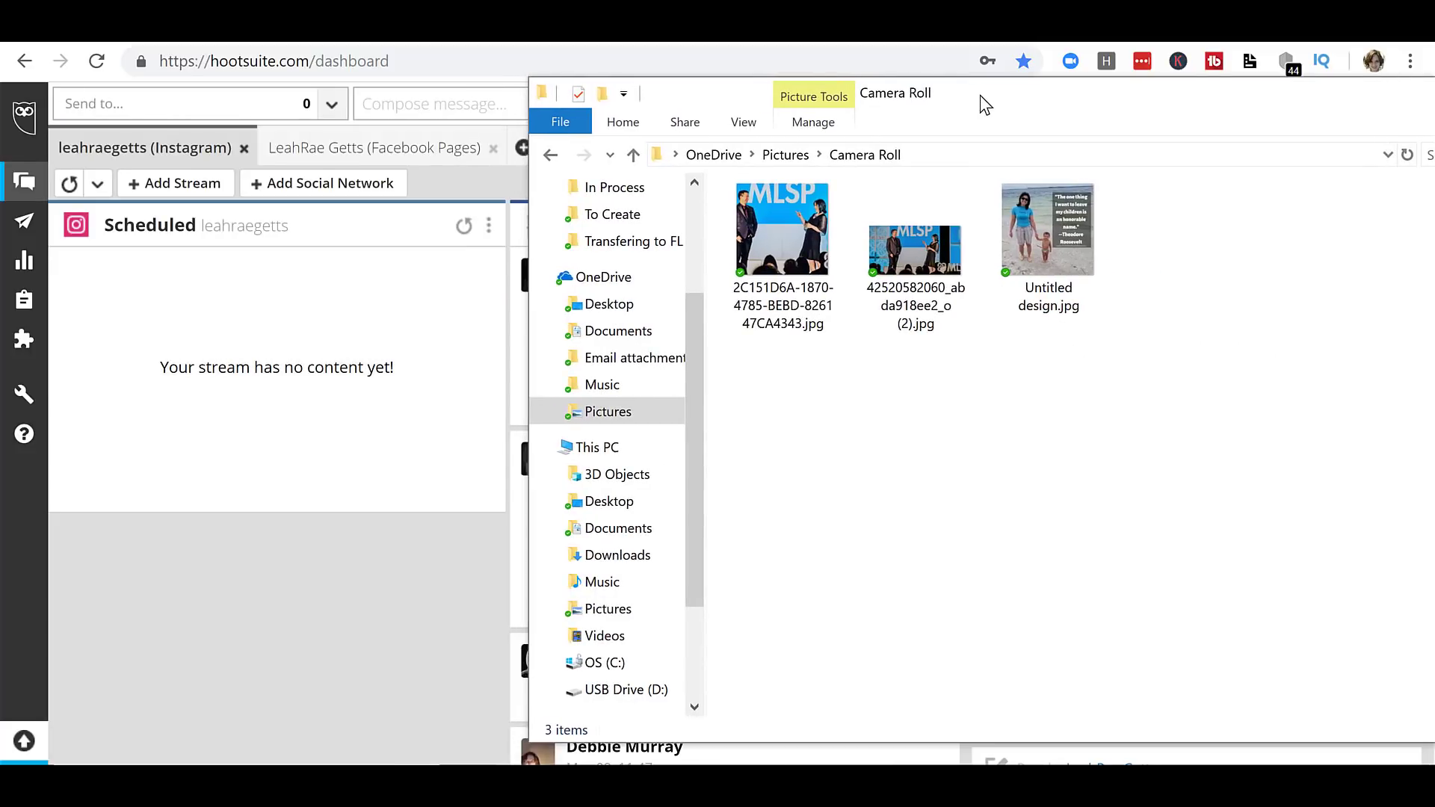
{"action": "left_click", "coordinate": [1073, 236]}
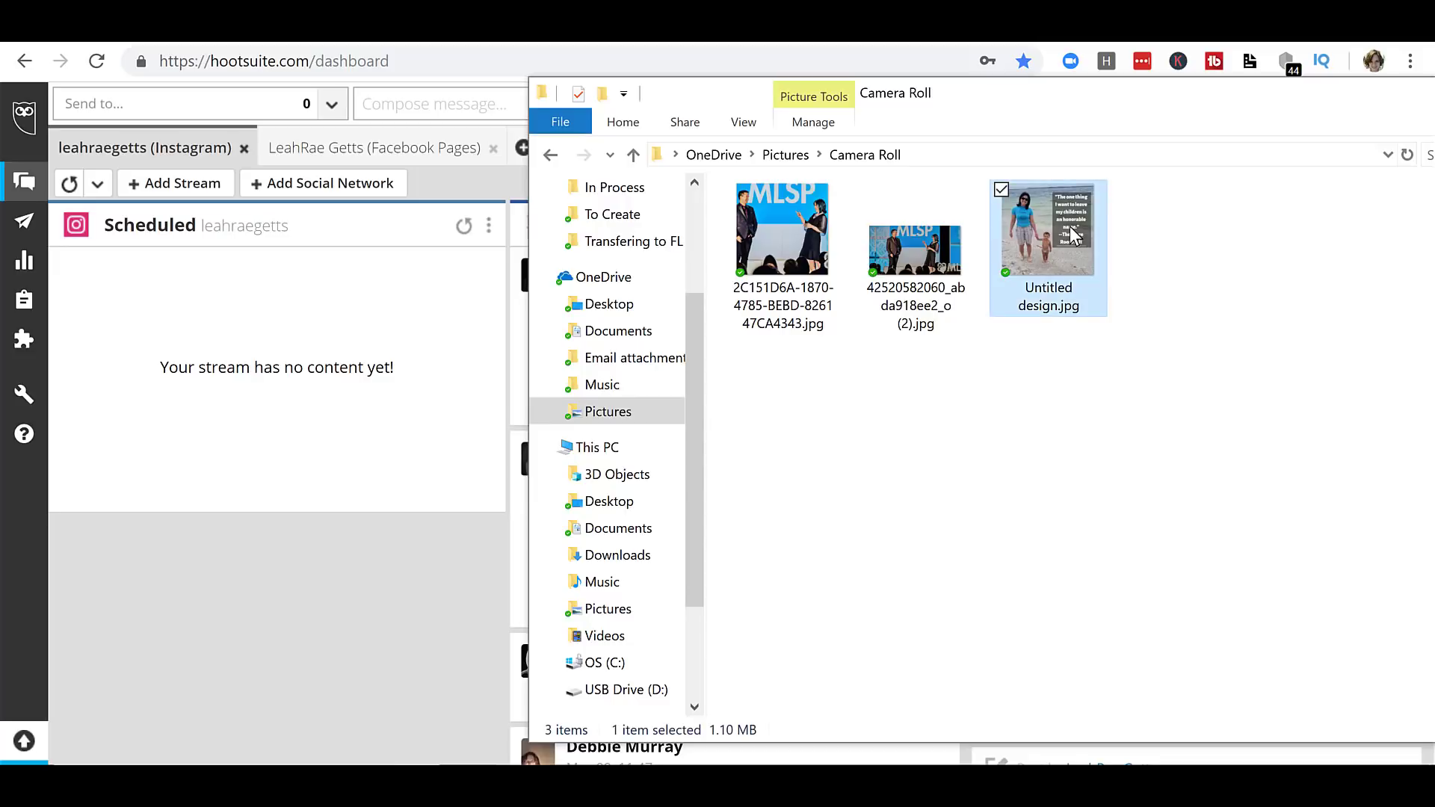
{"action": "left_click_drag", "start_coordinate": [1073, 236], "coordinate": [441, 384]}
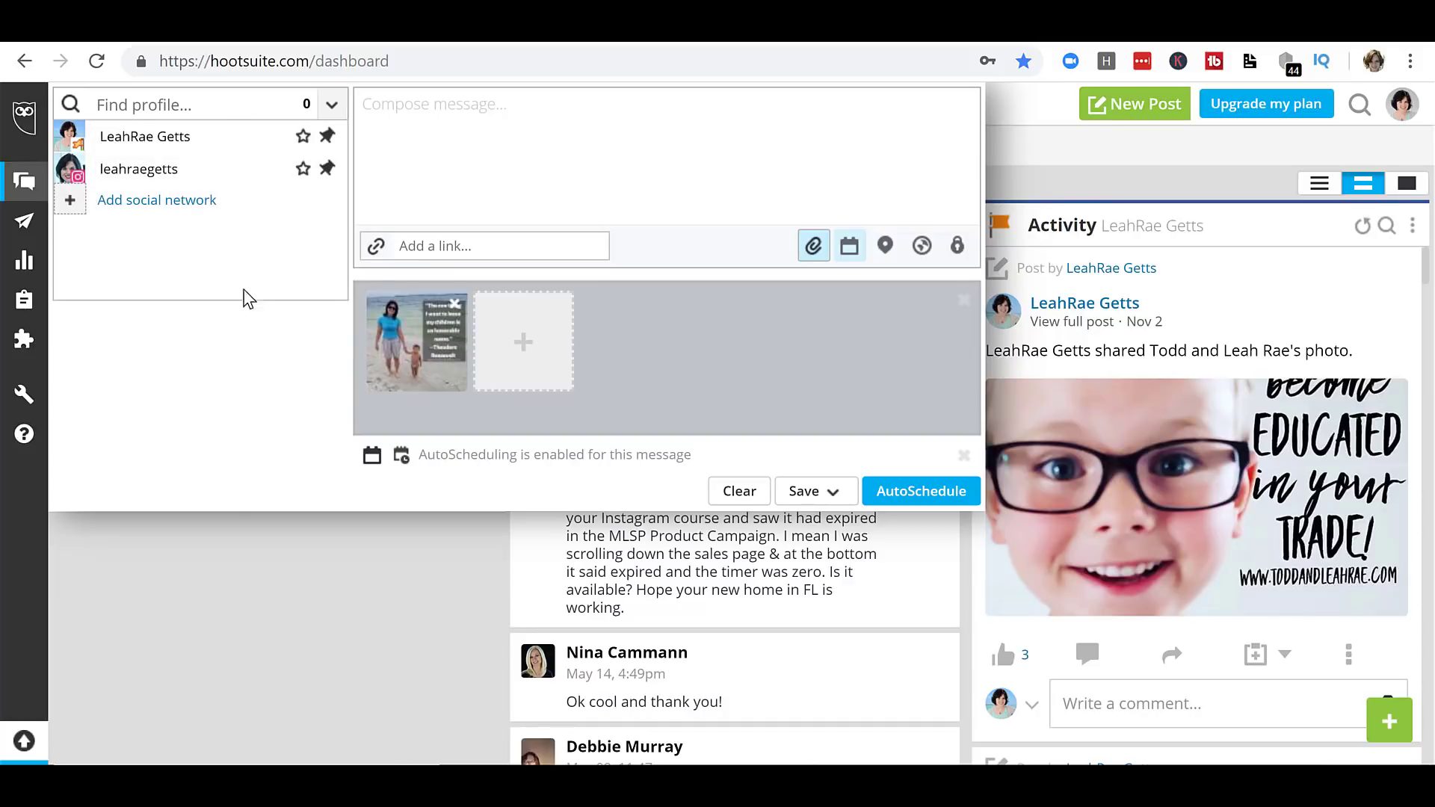
- Select the Facebook page and Instagram profile as targets and dismiss the Instagram notice
{"action": "left_click", "coordinate": [214, 146]}
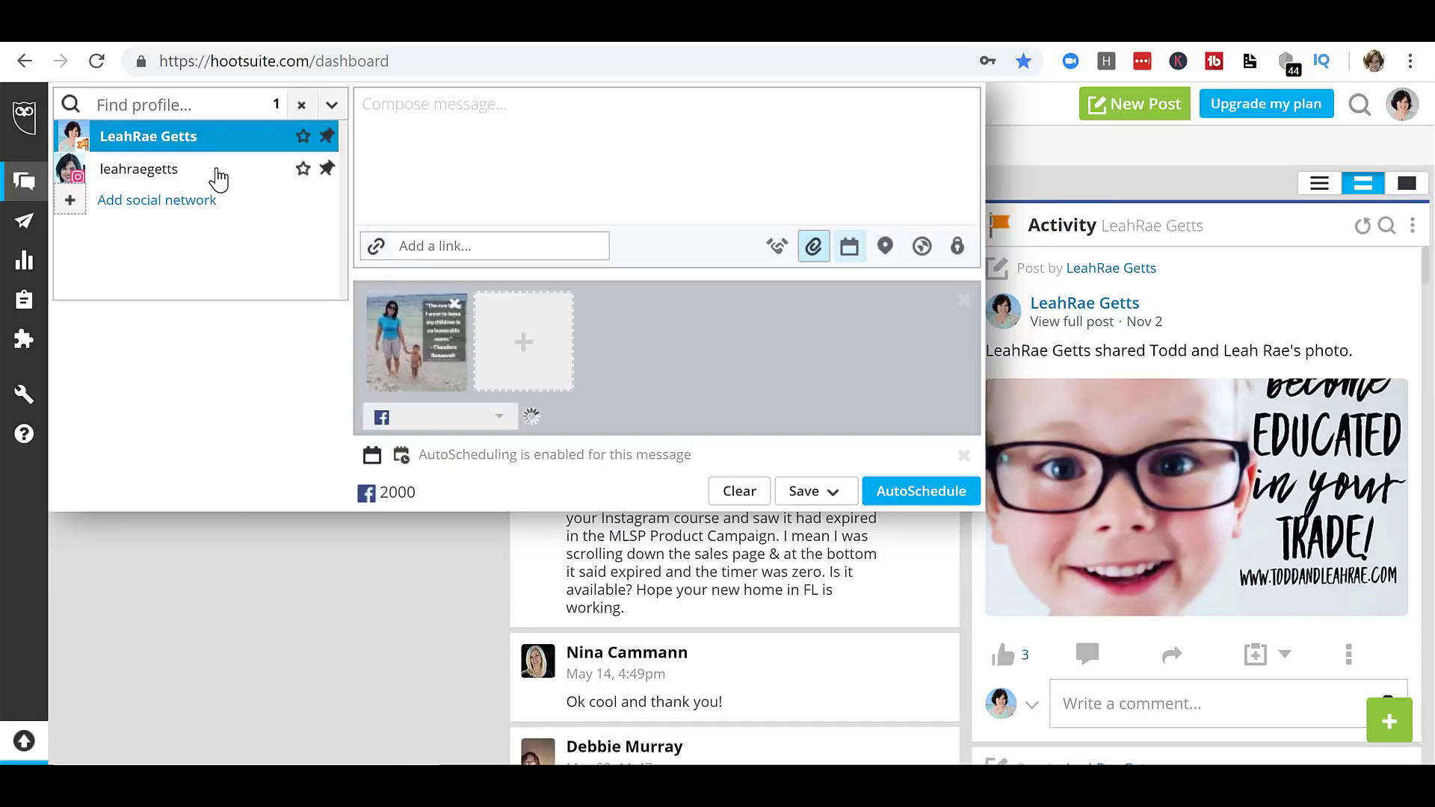
{"action": "left_click", "coordinate": [216, 178]}
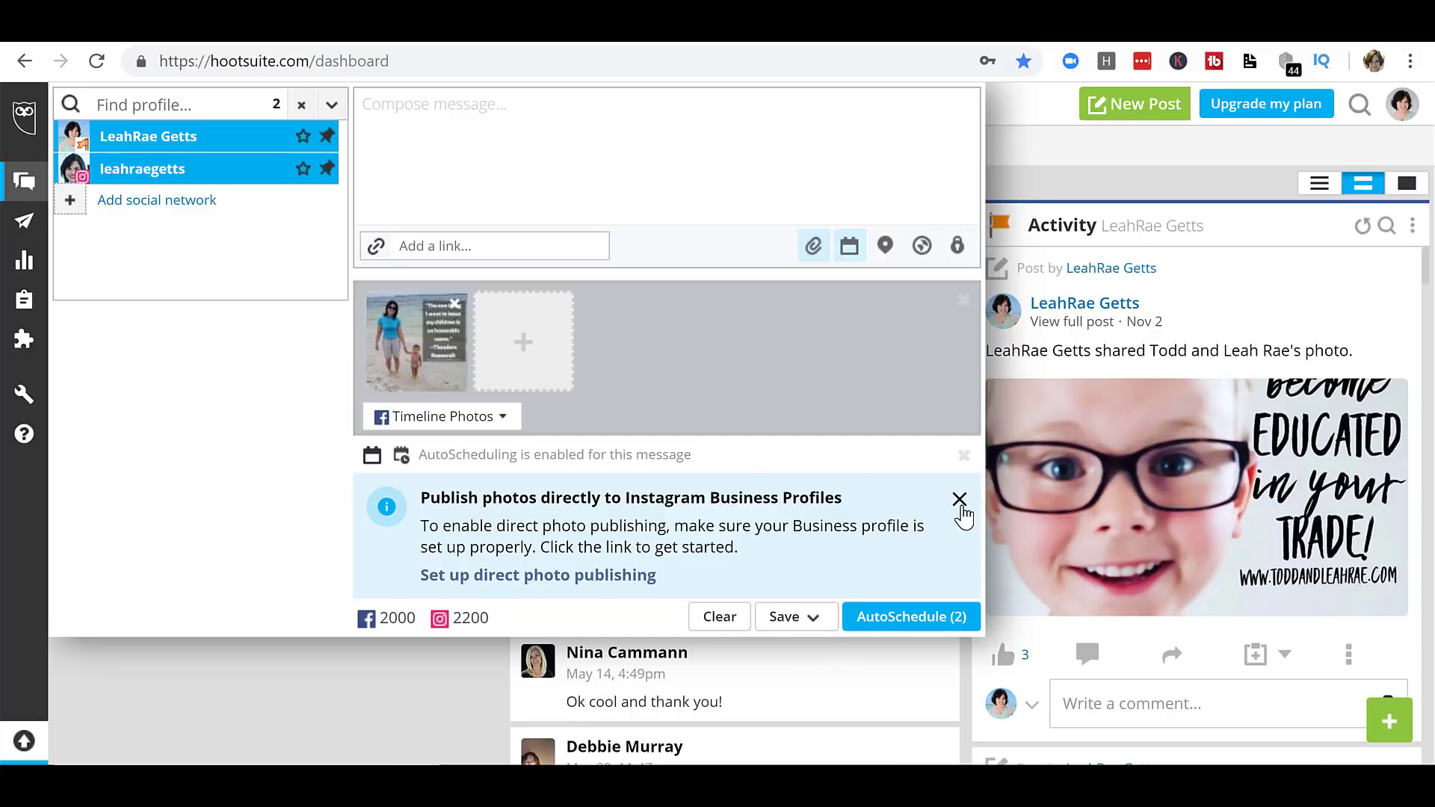
{"action": "left_click", "coordinate": [959, 500]}
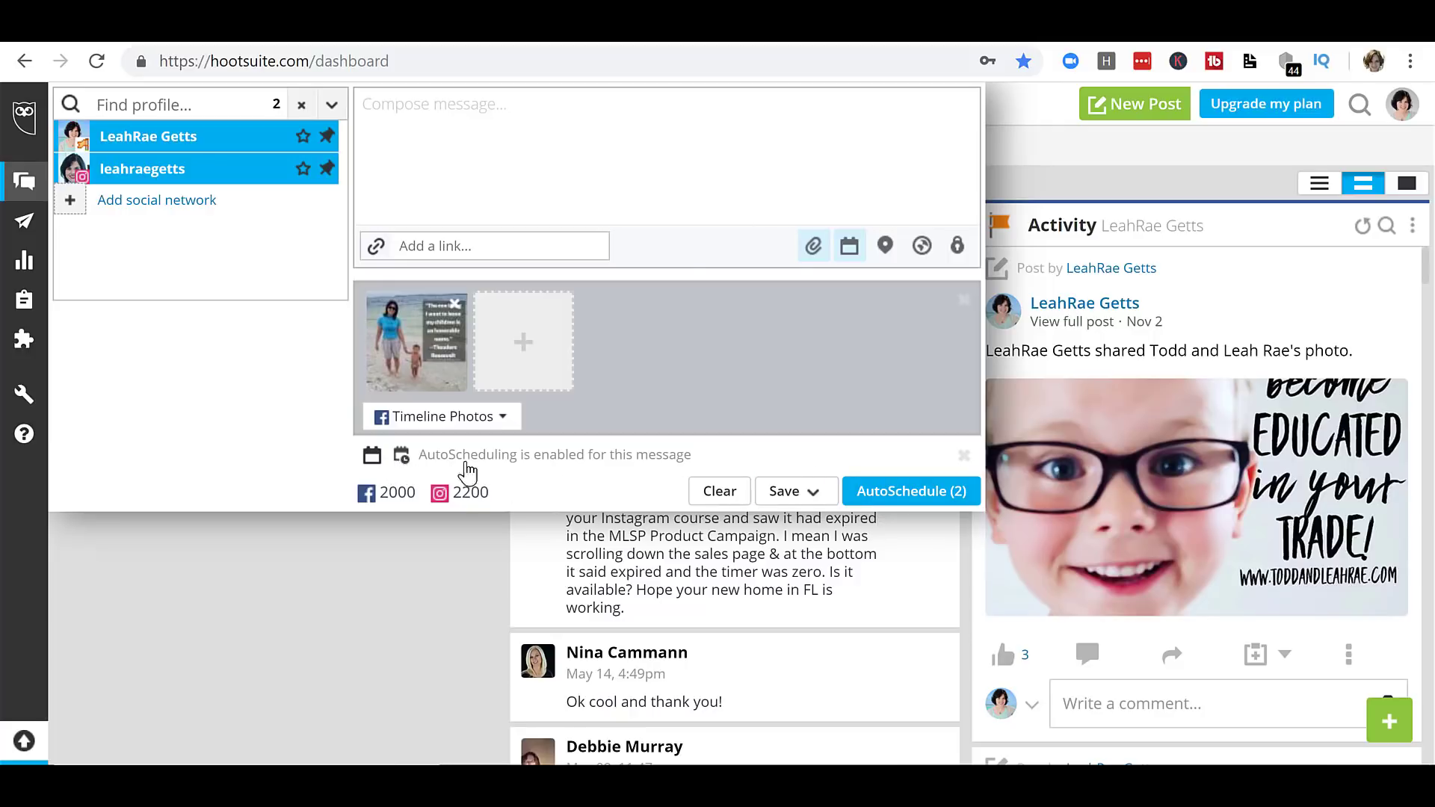
- Turn AutoSchedule on for the post
{"action": "left_click", "coordinate": [373, 456]}
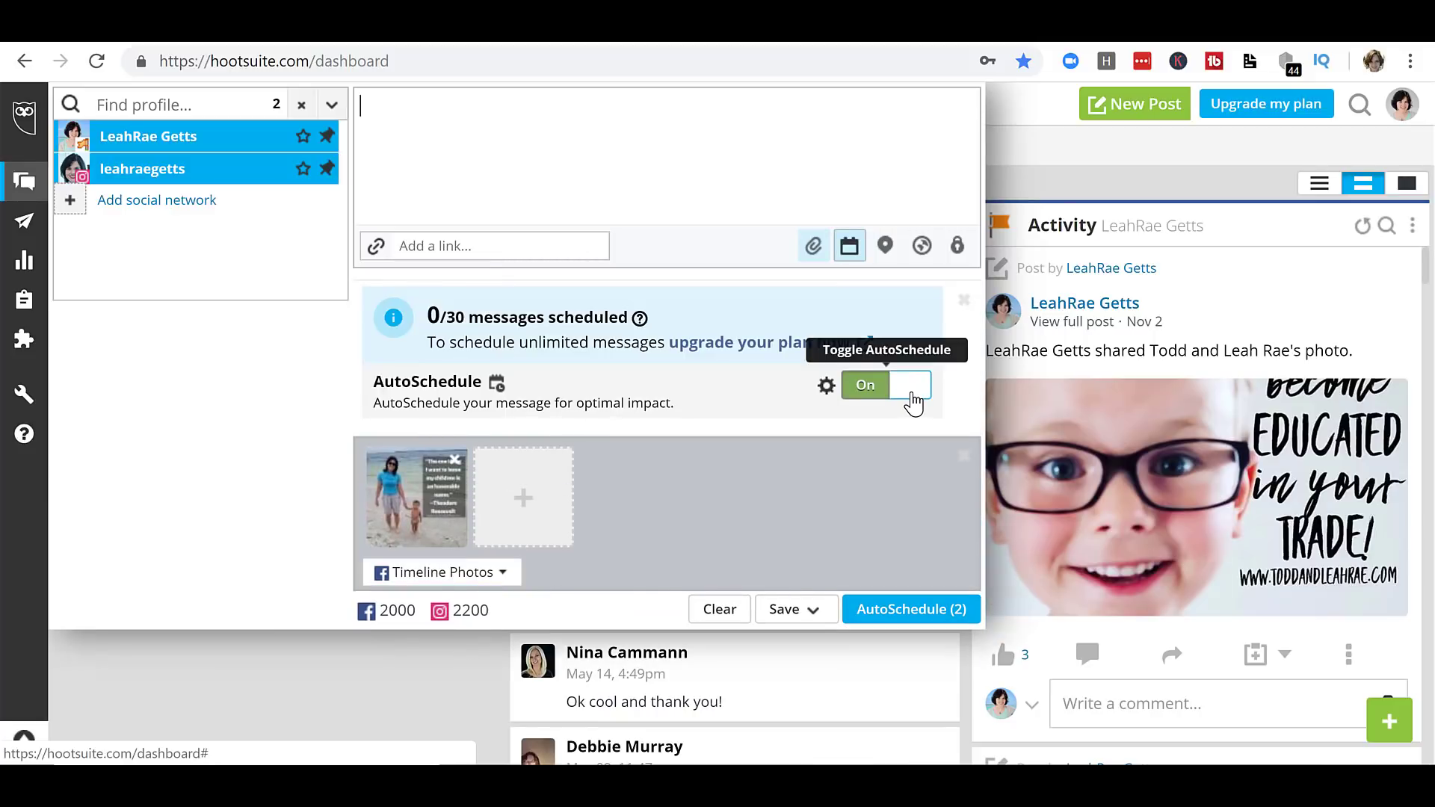
{"action": "left_click", "coordinate": [911, 387]}
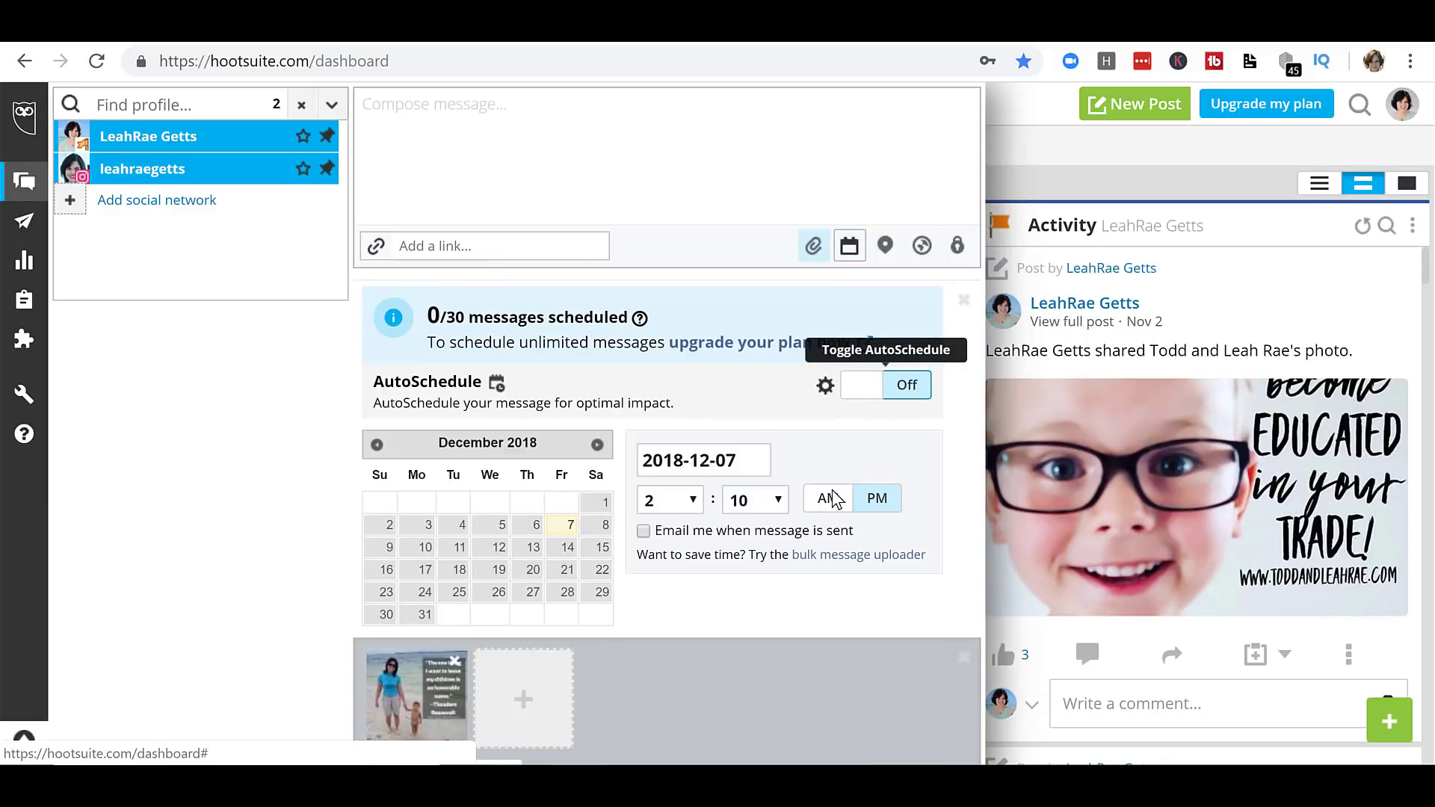
{"action": "left_click", "coordinate": [884, 386]}
- Paste the four-line caption with #parenthood #wisdom and auto-schedule it to both profiles
{"action": "left_click", "coordinate": [452, 113]}
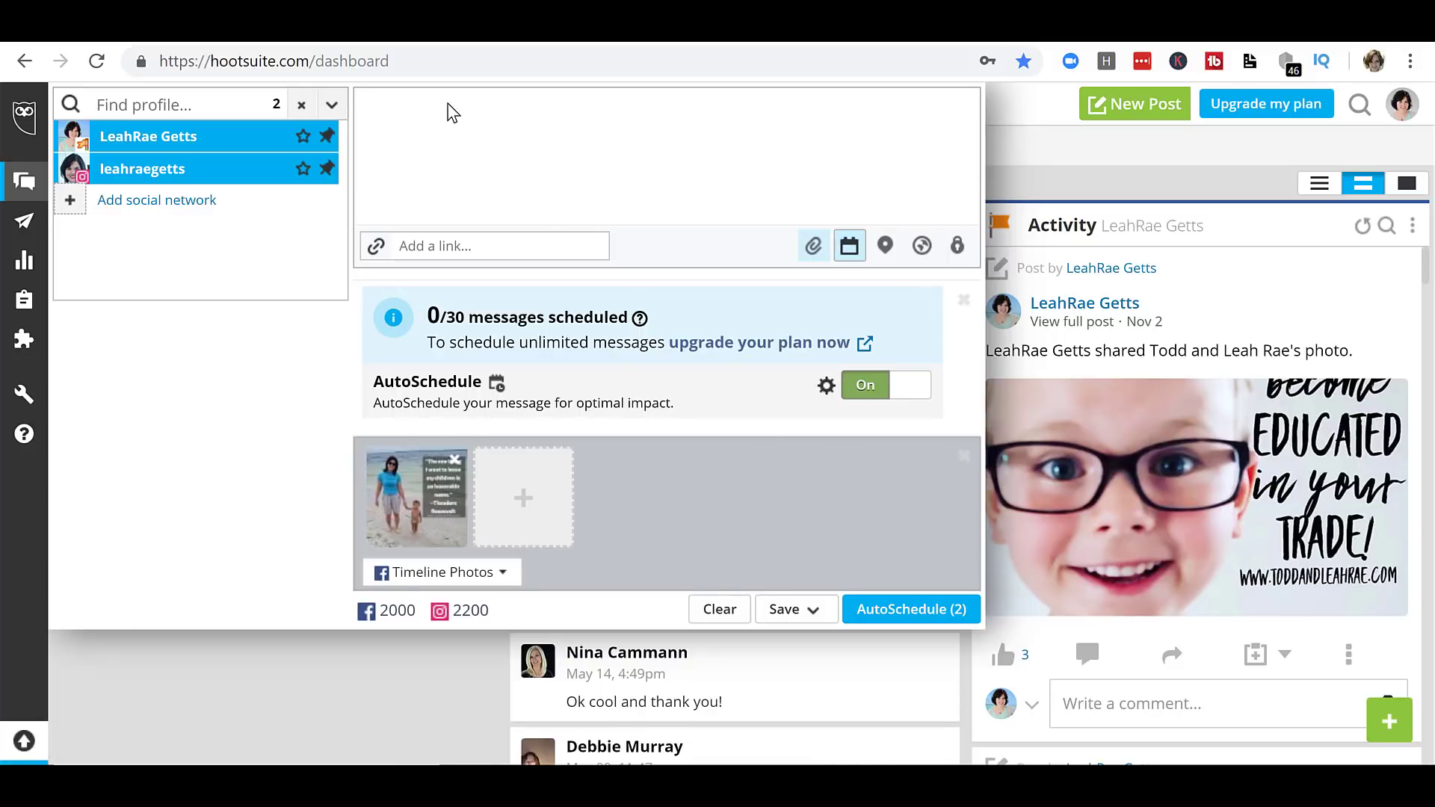
{"action": "type", "text": "So powerful! Heard this the other day & just had to share. * What are you working on so you pass it down to your children? #parenthood #wisdom"}
{"action": "left_click", "coordinate": [885, 257]}
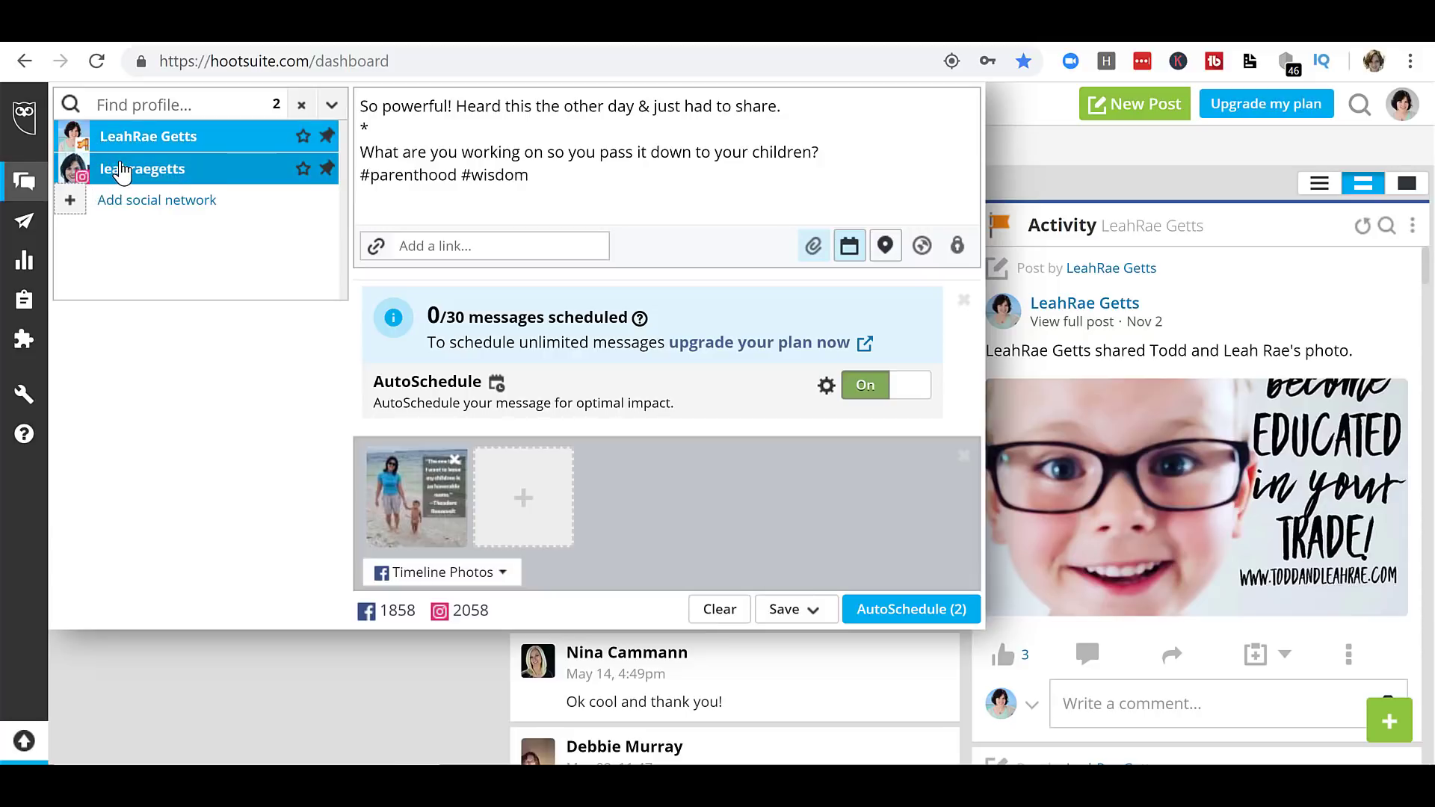
{"action": "left_click", "coordinate": [945, 625]}
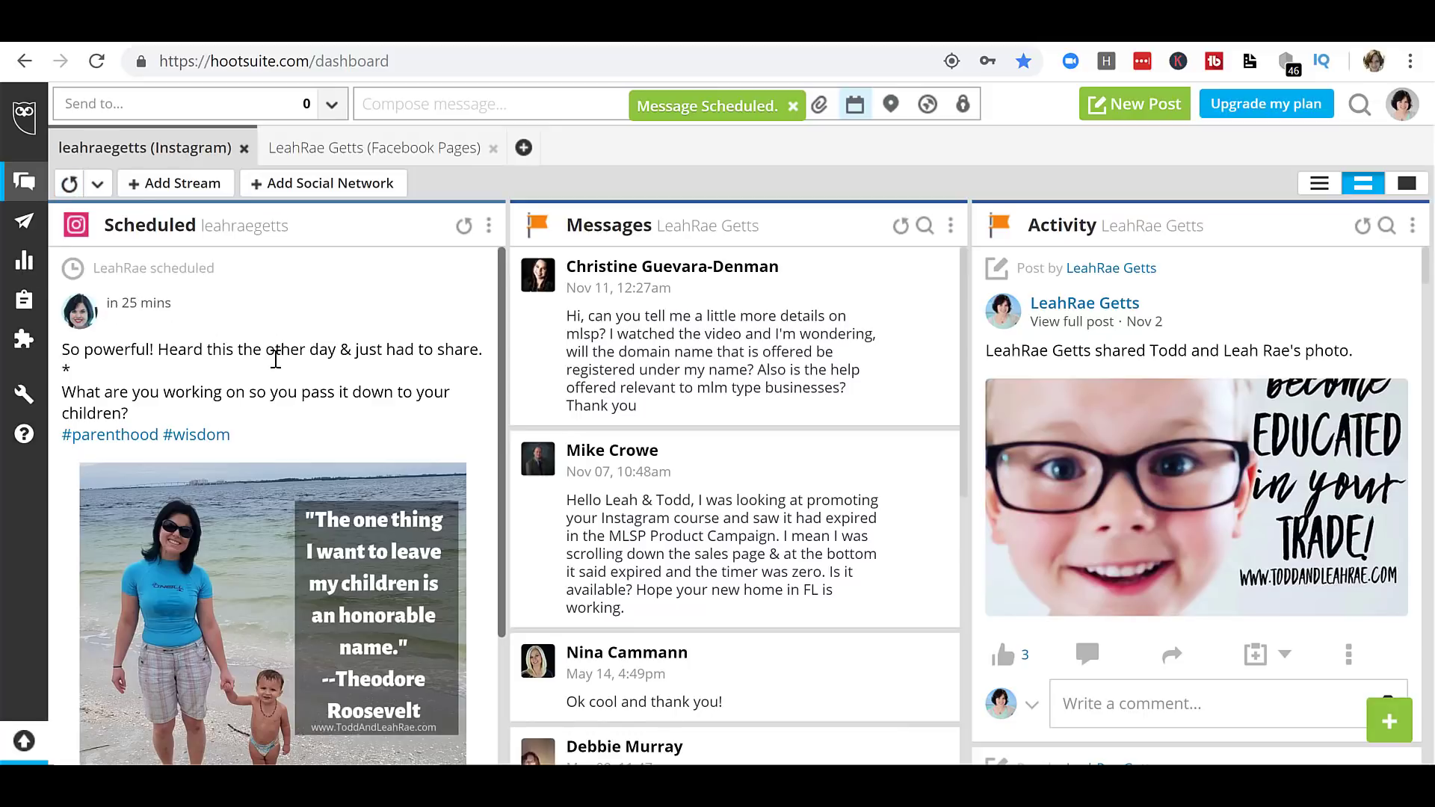
- Open the Publisher planner calendar, closing the empty composer that opened
{"action": "scroll", "coordinate": [282, 362], "scroll_direction": "down", "scroll_amount": 2}
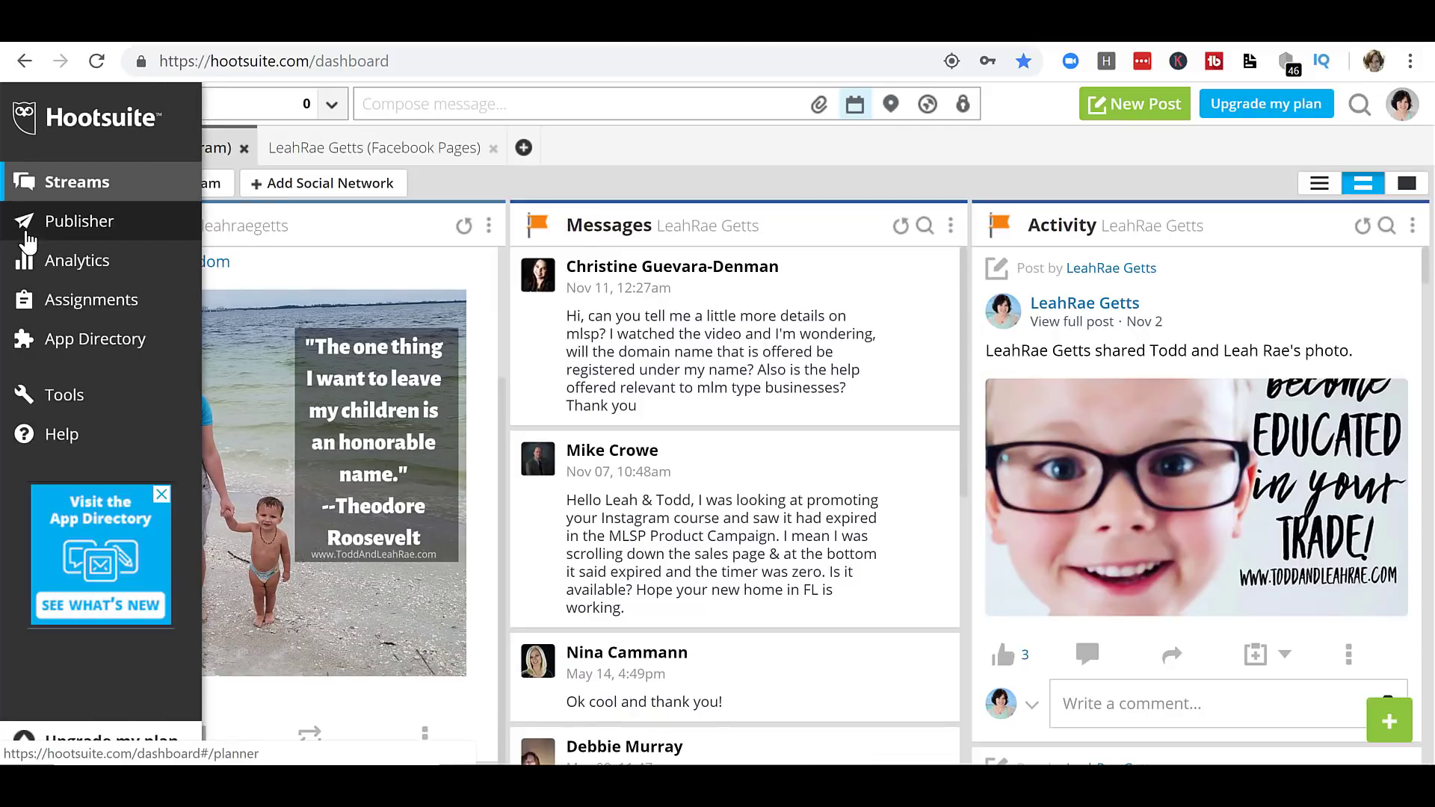
{"action": "left_click", "coordinate": [28, 238]}
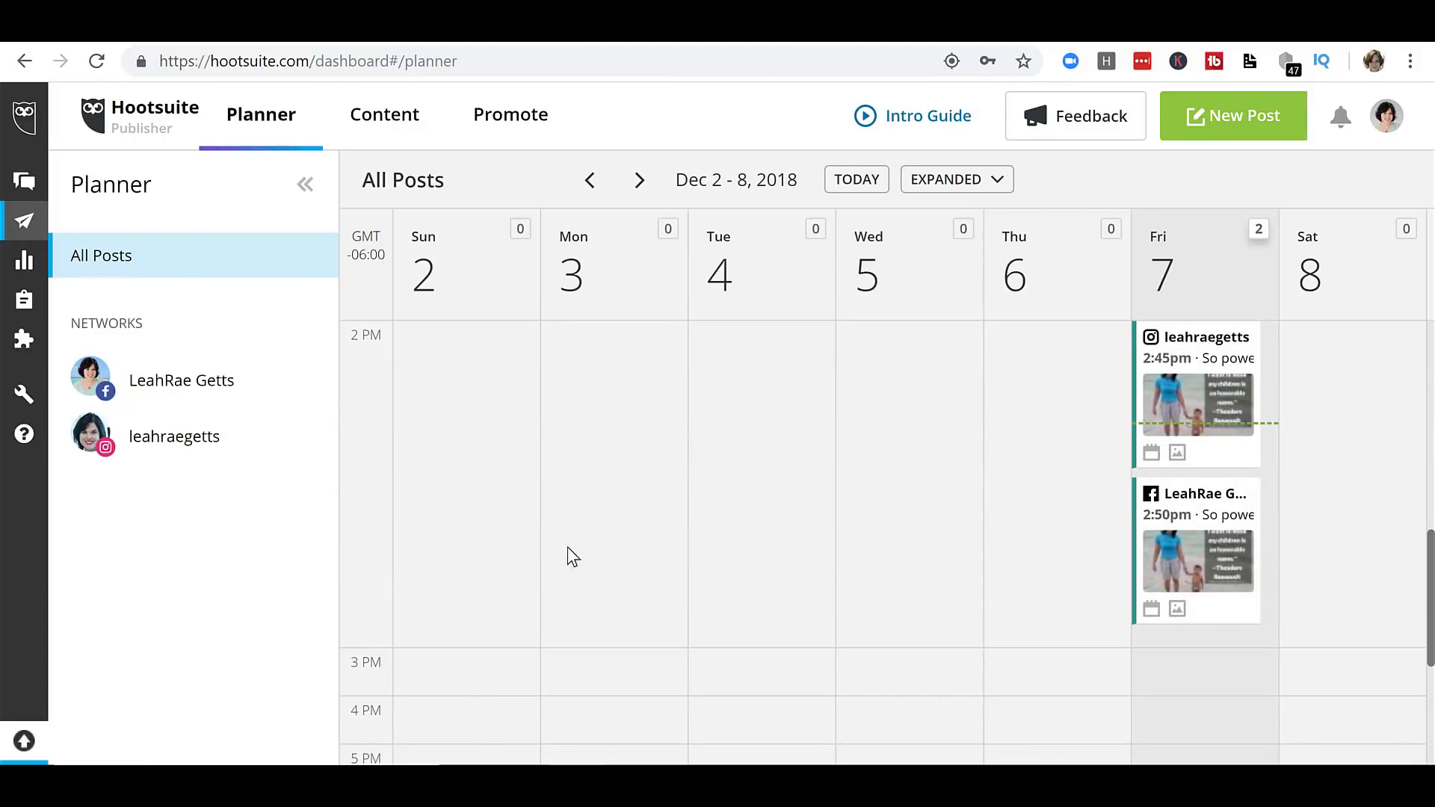
{"action": "scroll", "coordinate": [432, 474], "scroll_direction": "up", "scroll_amount": 2}
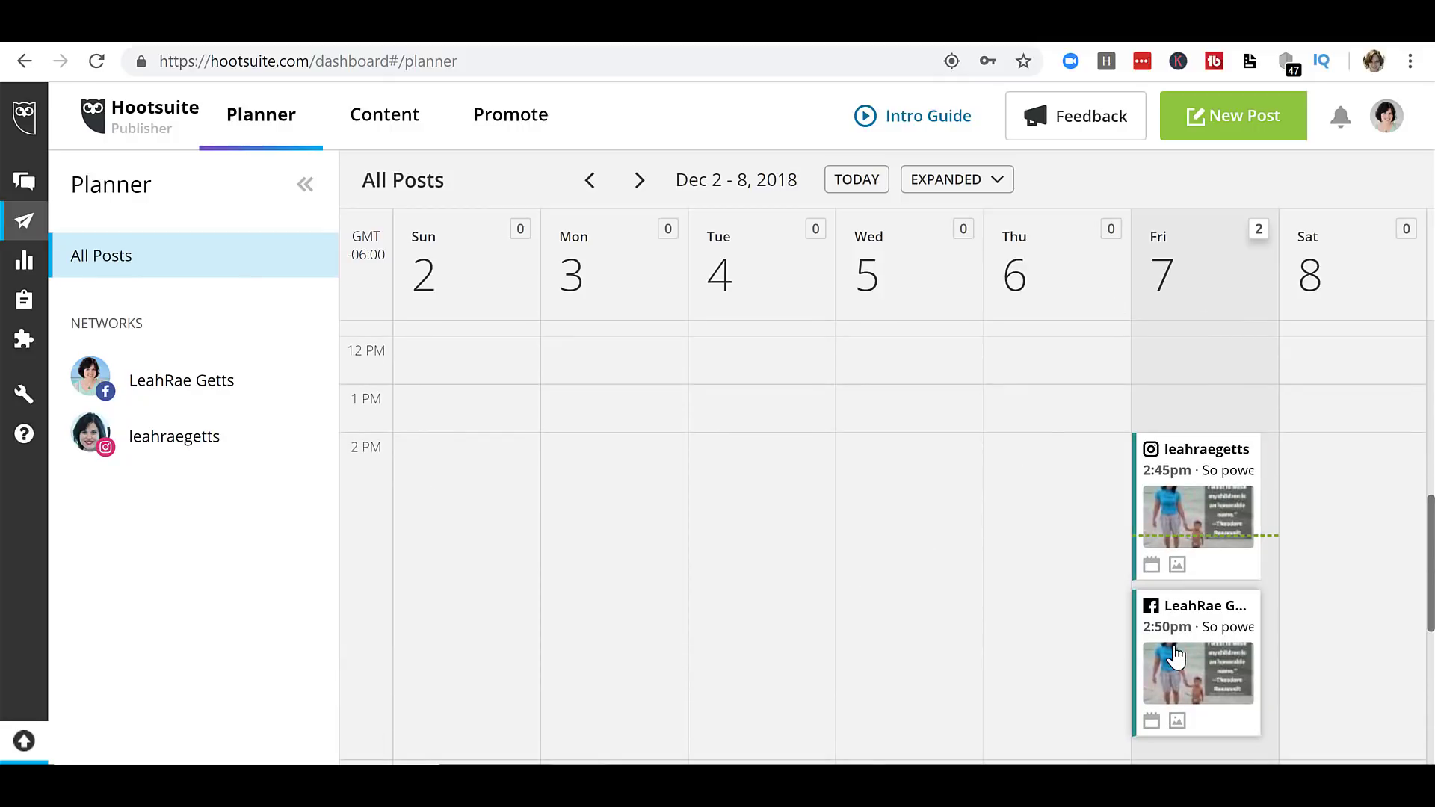
{"action": "left_click", "coordinate": [1207, 132]}
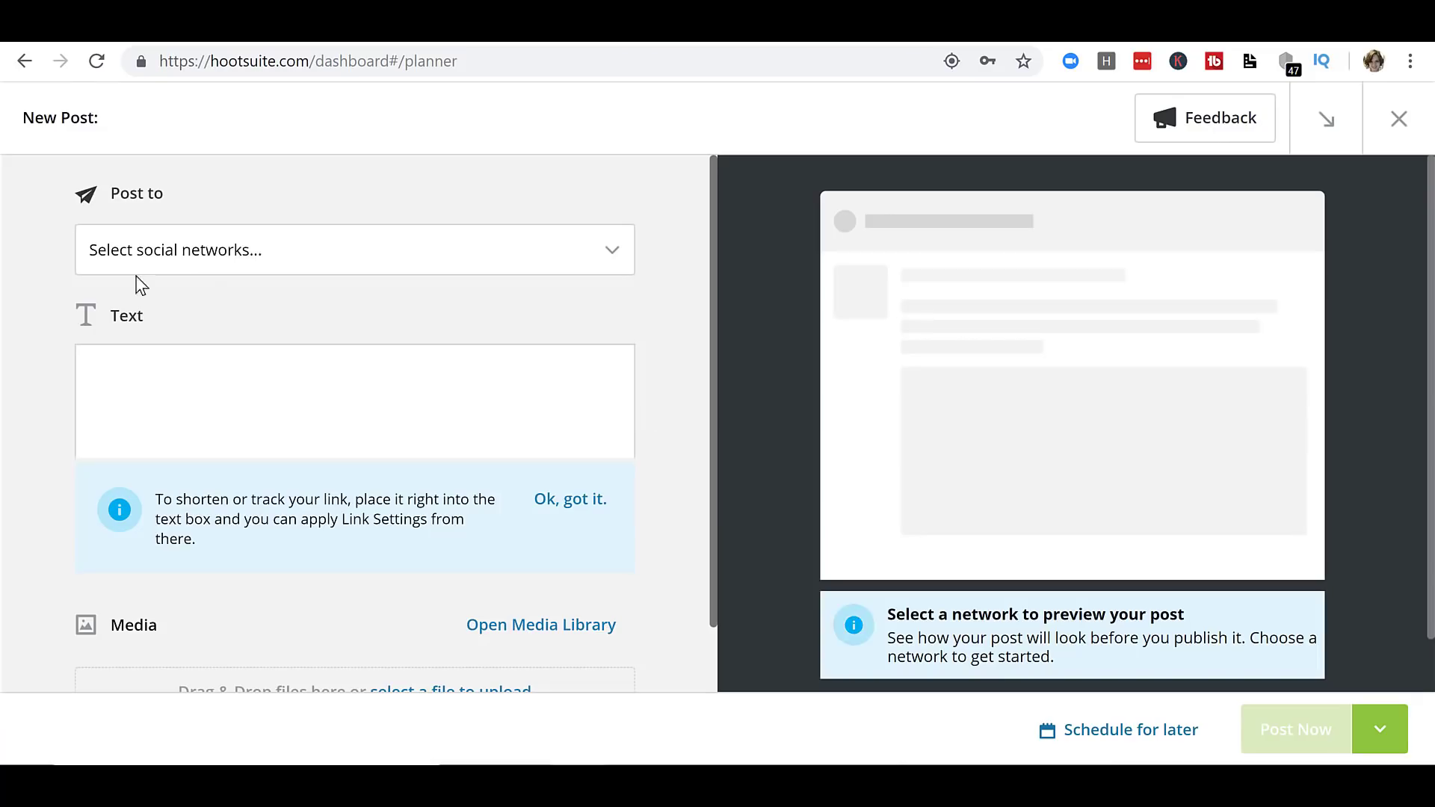
{"action": "left_click", "coordinate": [1398, 118]}
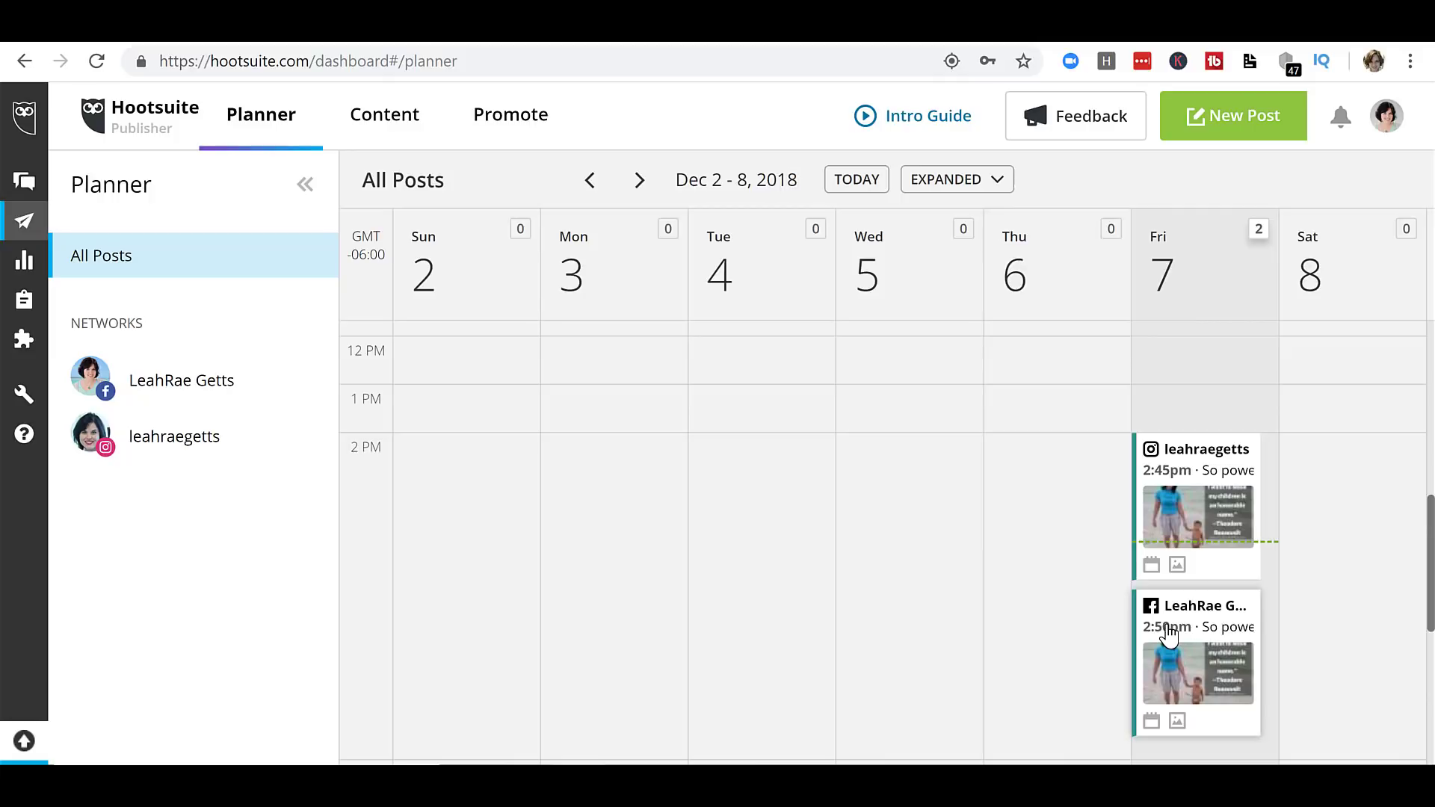
- Inspect the Fri 7 Facebook post in the editor without changes, then go to Analytics
{"action": "left_click", "coordinate": [1168, 634]}
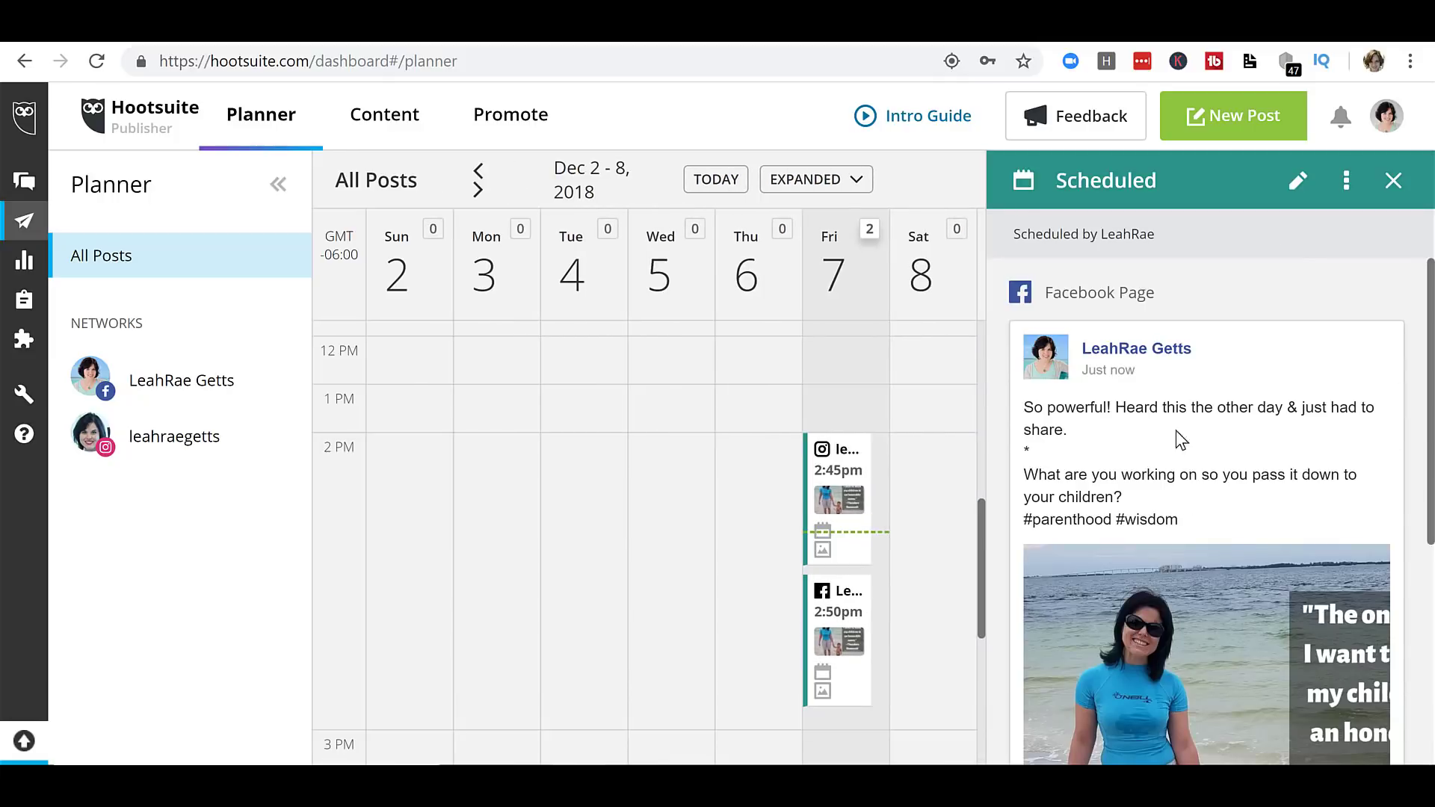
{"action": "left_click", "coordinate": [1302, 187]}
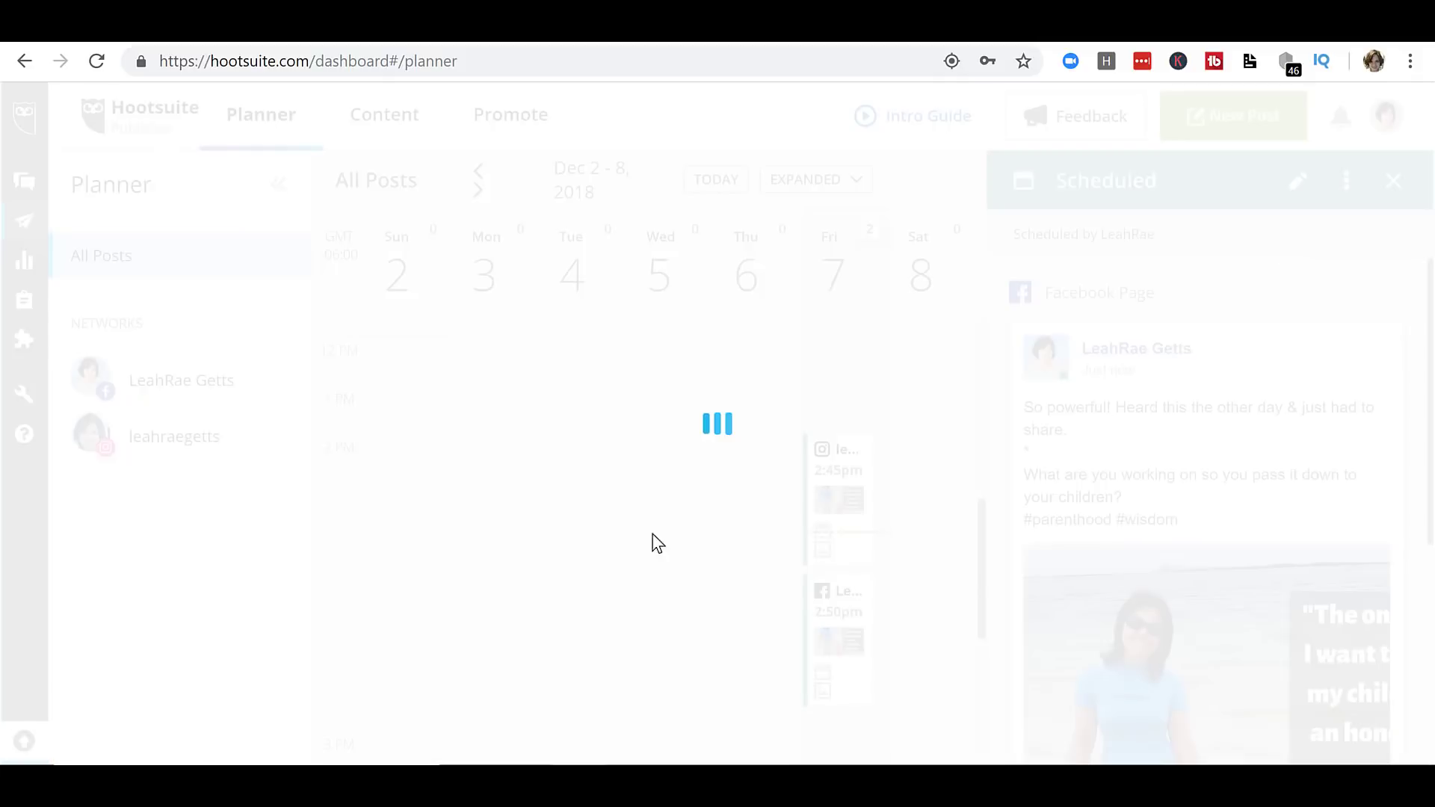
{"action": "left_click", "coordinate": [307, 415]}
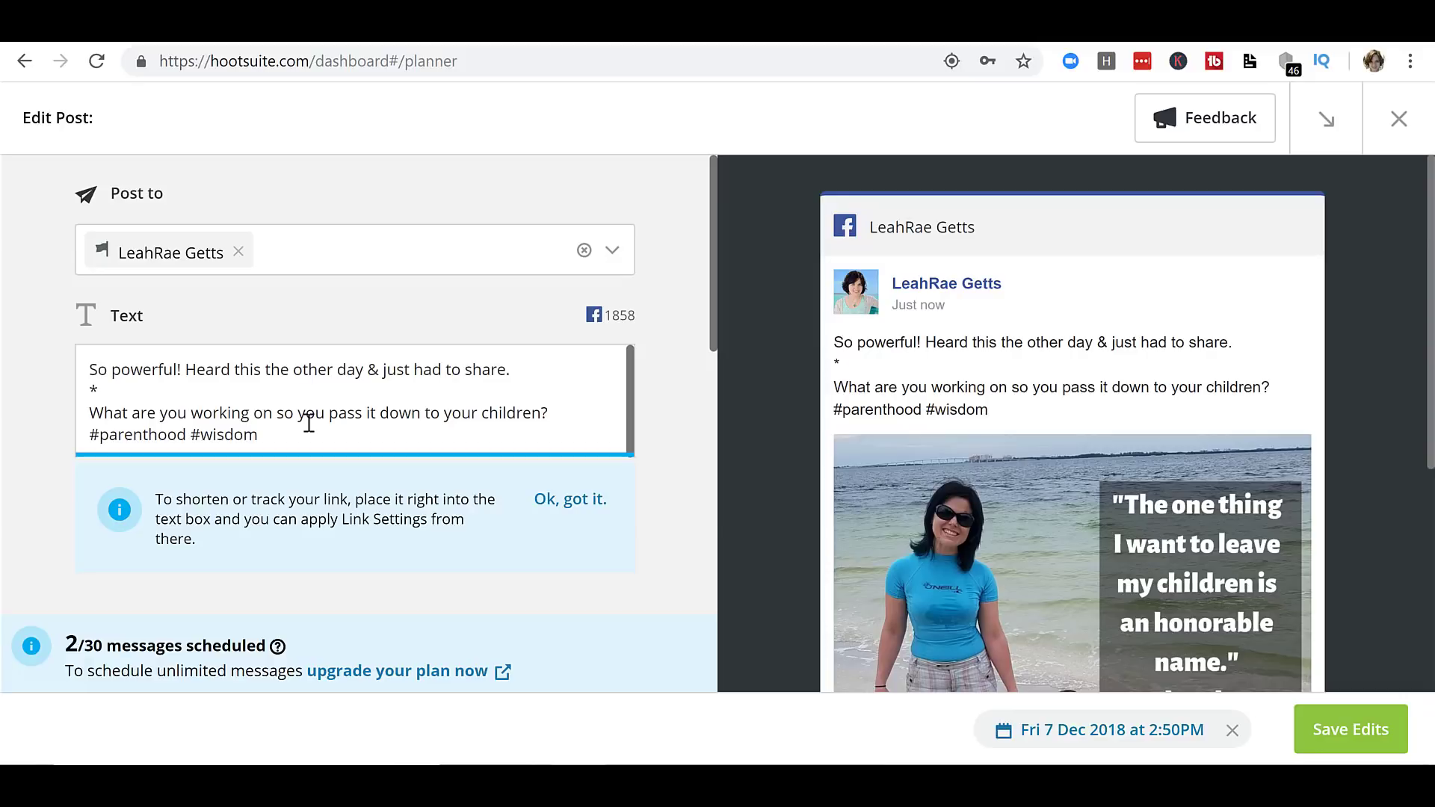
{"action": "left_click", "coordinate": [1399, 119]}
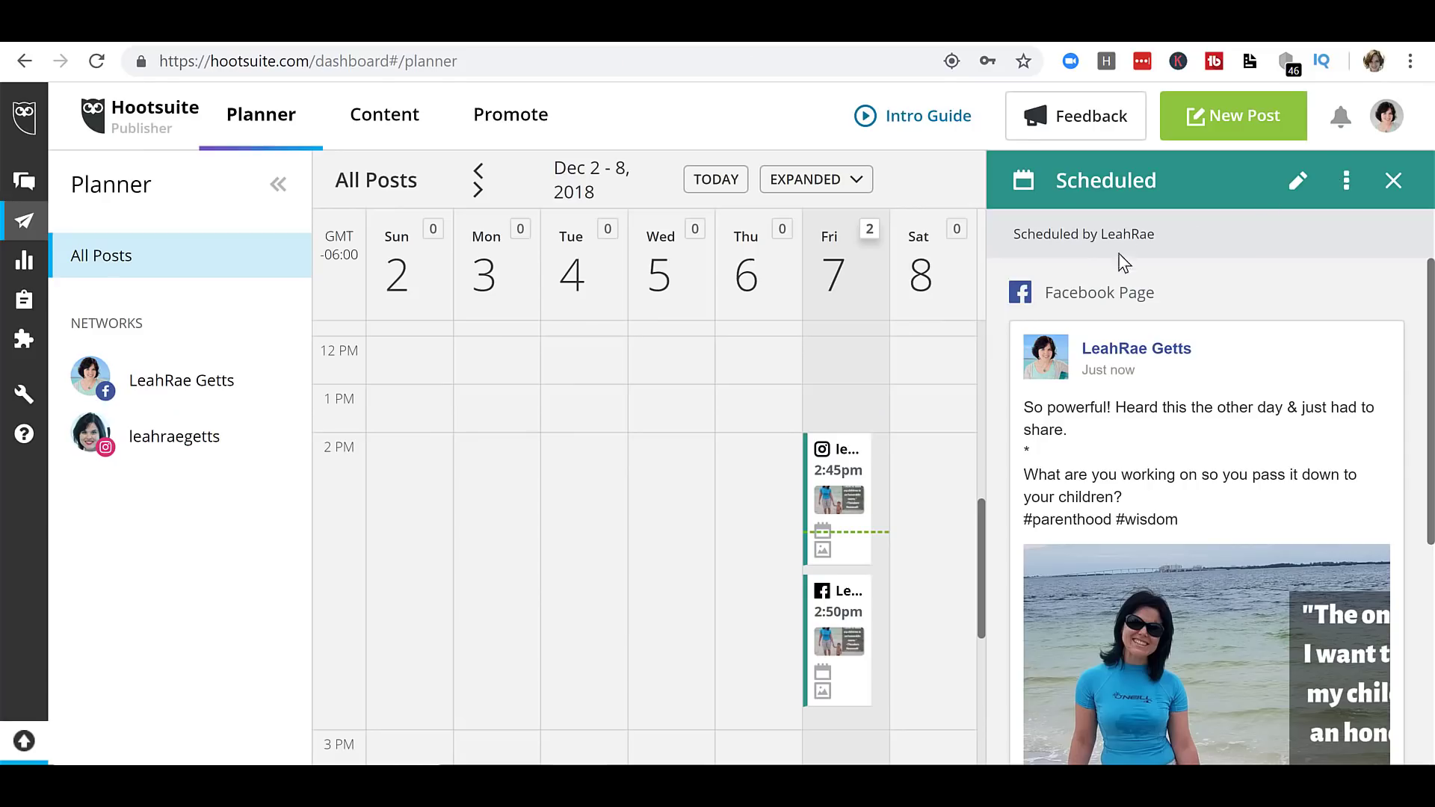
{"action": "left_click", "coordinate": [25, 263]}
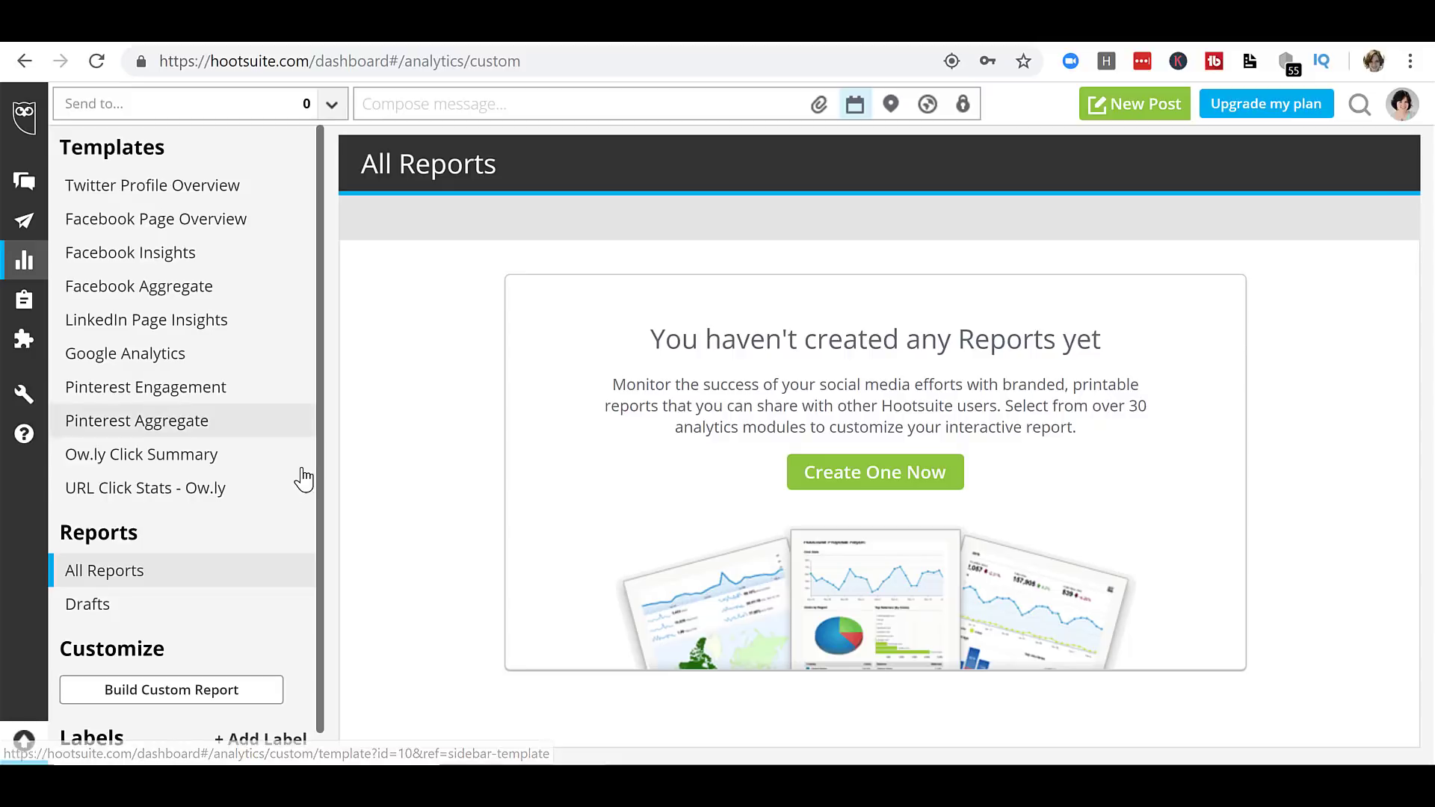
- Visit the App Directory, then return to the Streams dashboard
{"action": "scroll", "coordinate": [200, 413], "scroll_direction": "down", "scroll_amount": 1}
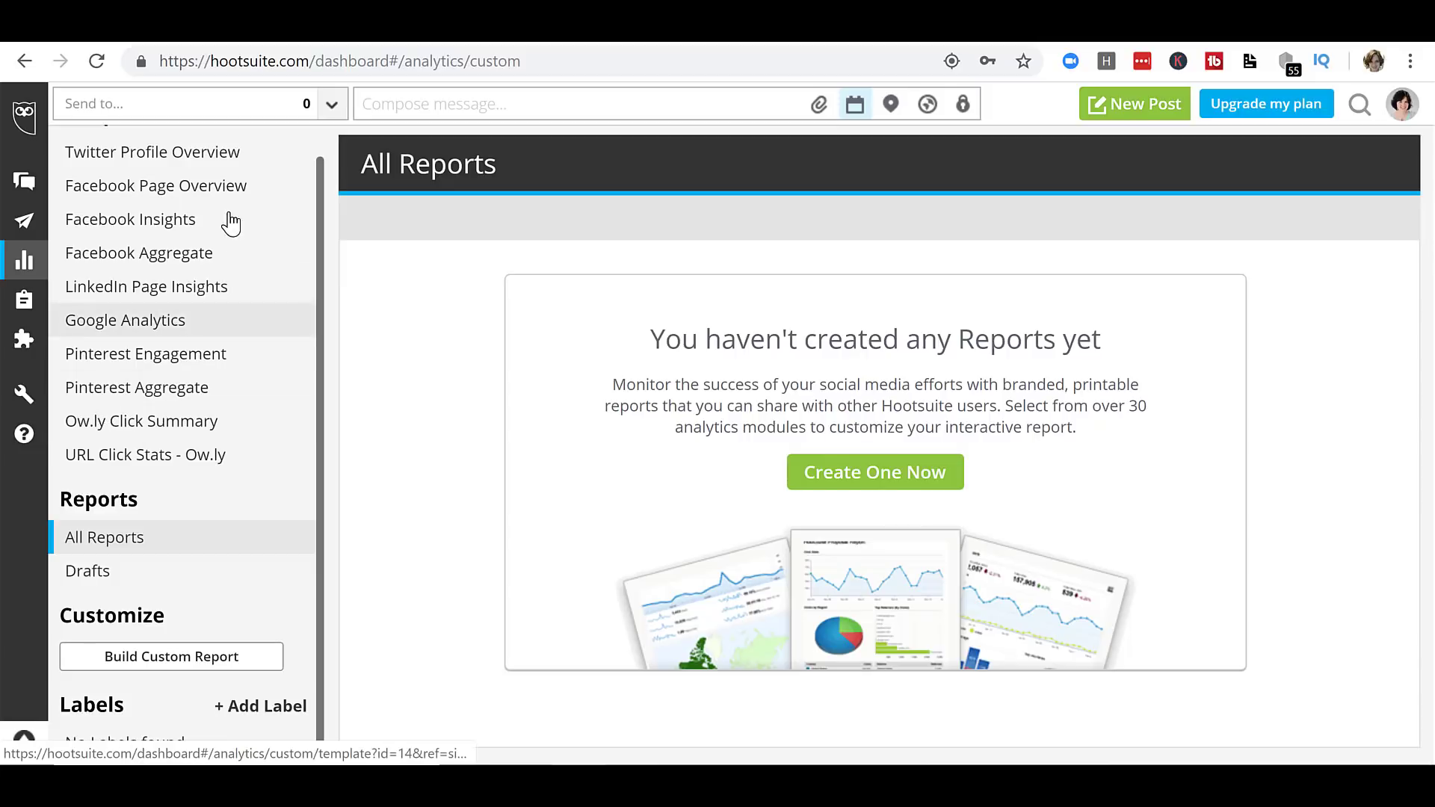
{"action": "left_click", "coordinate": [24, 339]}
{"action": "mouse_move", "coordinate": [168, 396]}
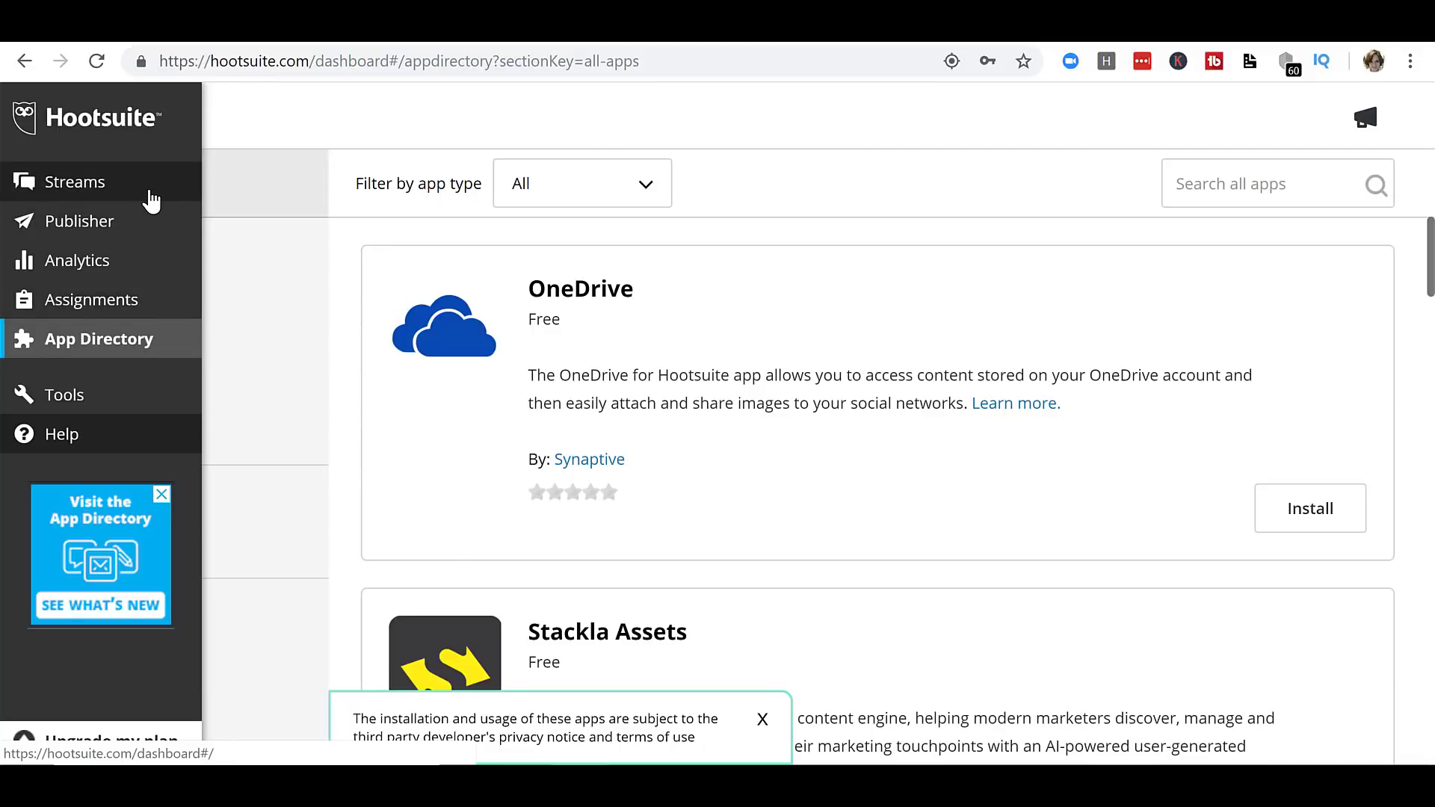
{"action": "left_click", "coordinate": [152, 198]}
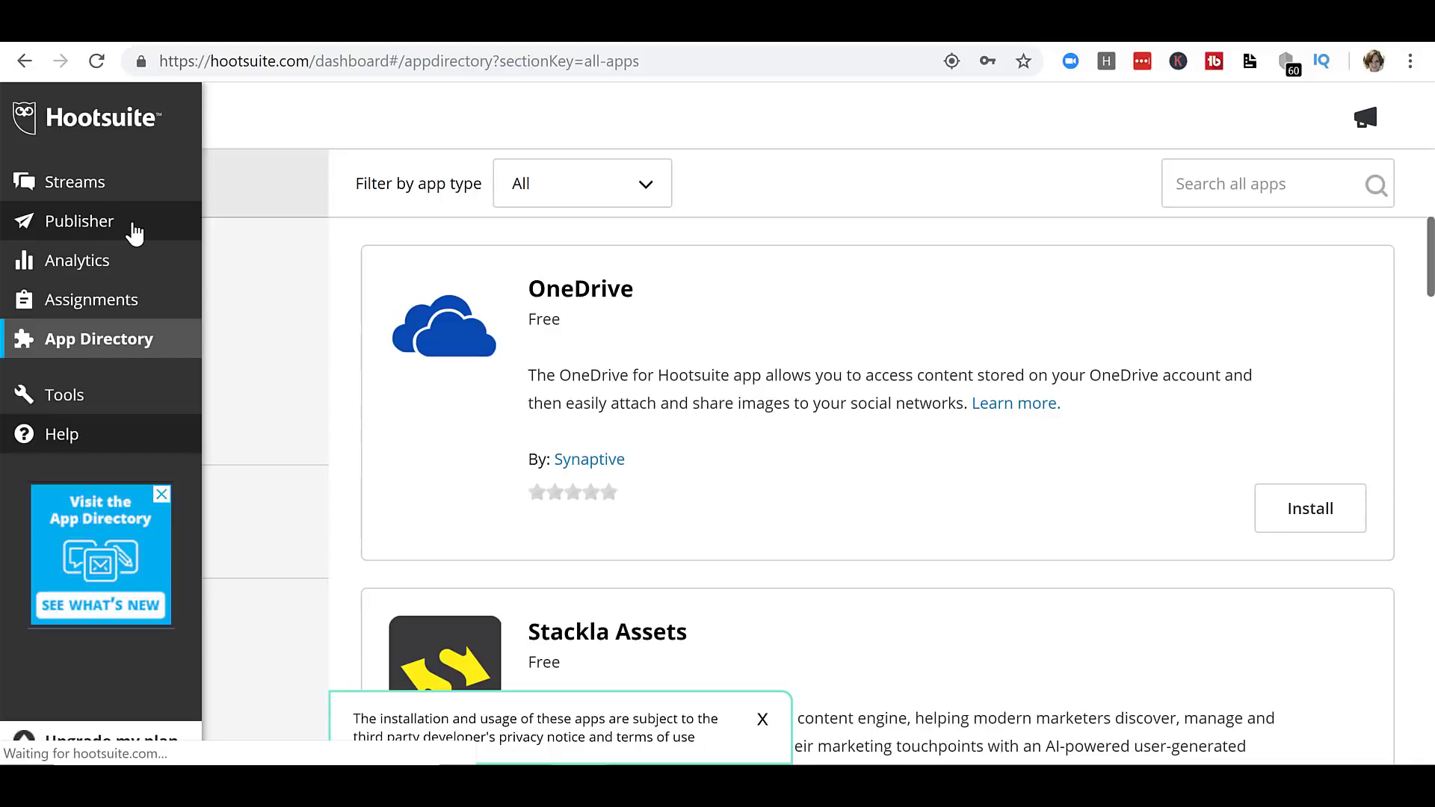